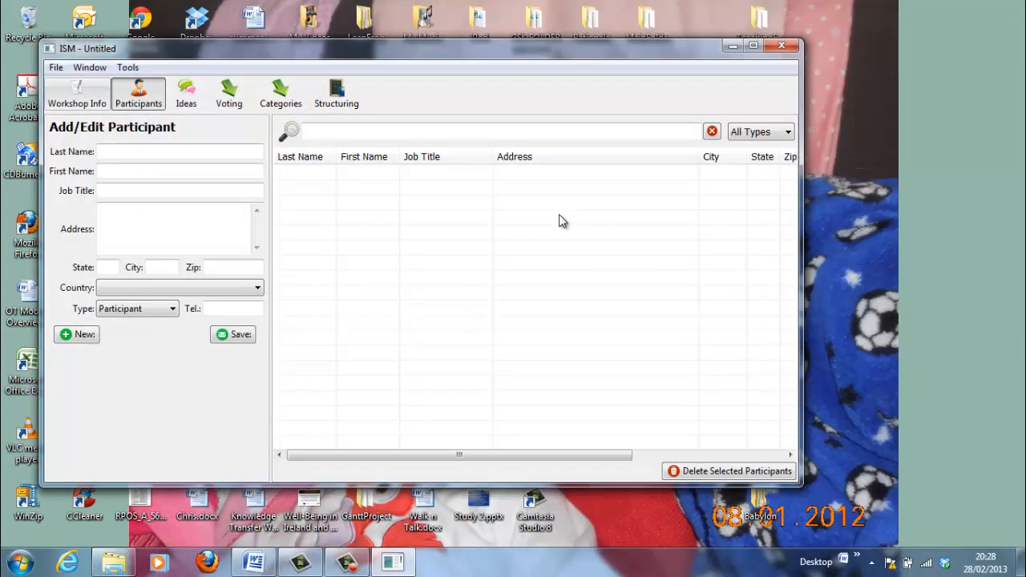
# Maximize the ISM workshop window to full screen
pyautogui.click(754, 46)
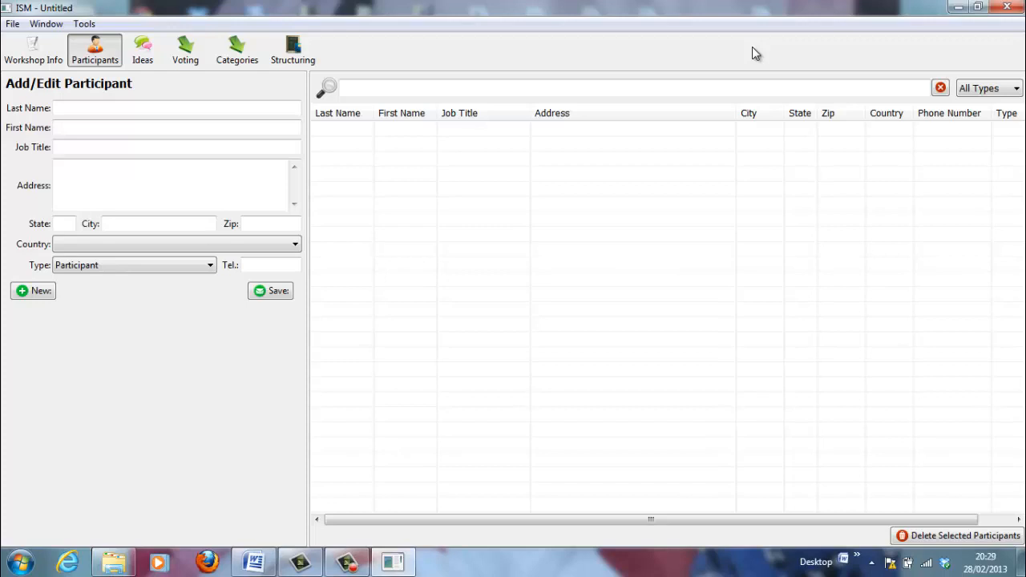
# Browse the Workshop Info, Participants and Ideas pages, ending on the Voting page
pyautogui.click(28, 49)
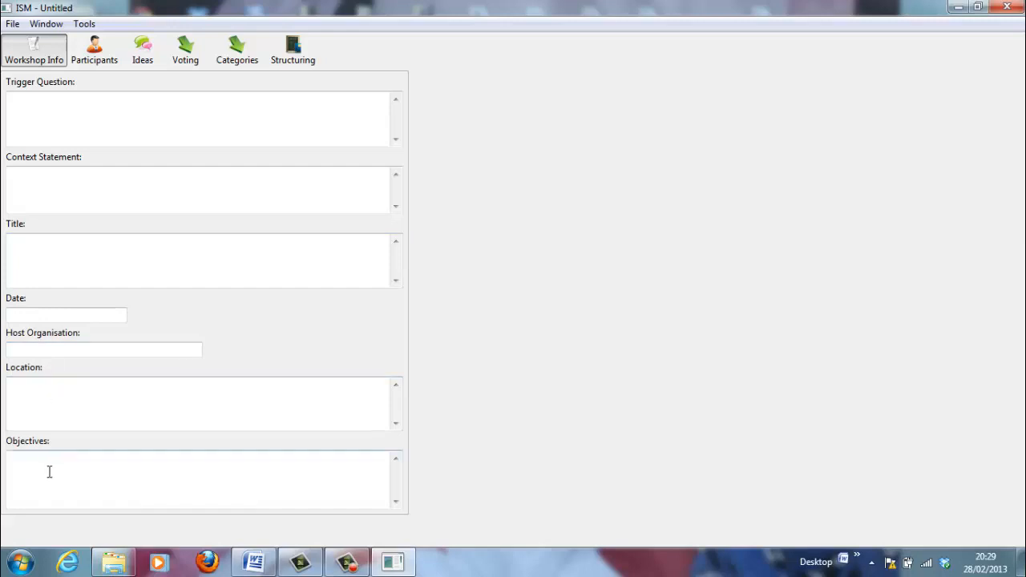
pyautogui.click(102, 52)
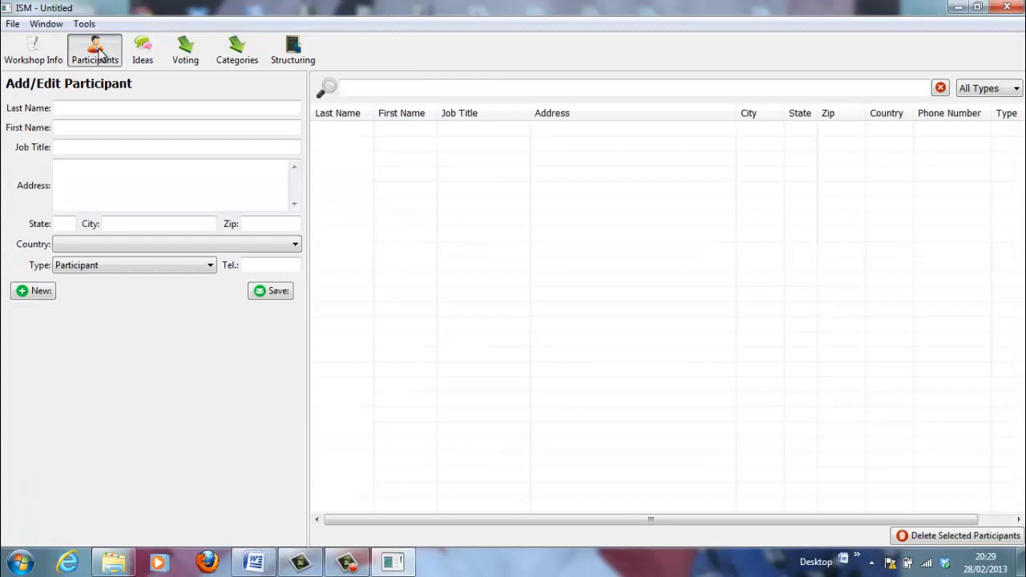
pyautogui.click(143, 58)
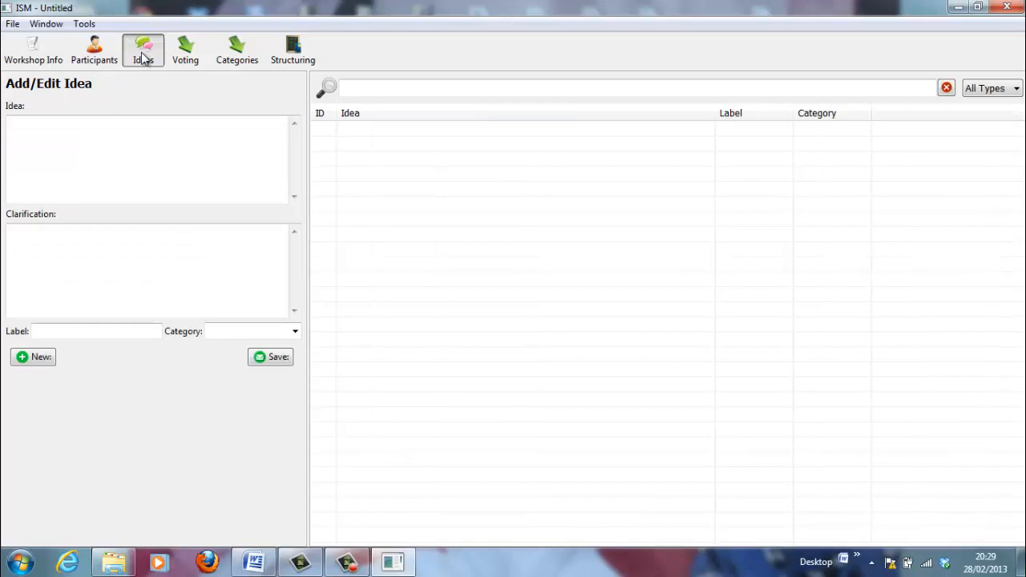
pyautogui.click(185, 54)
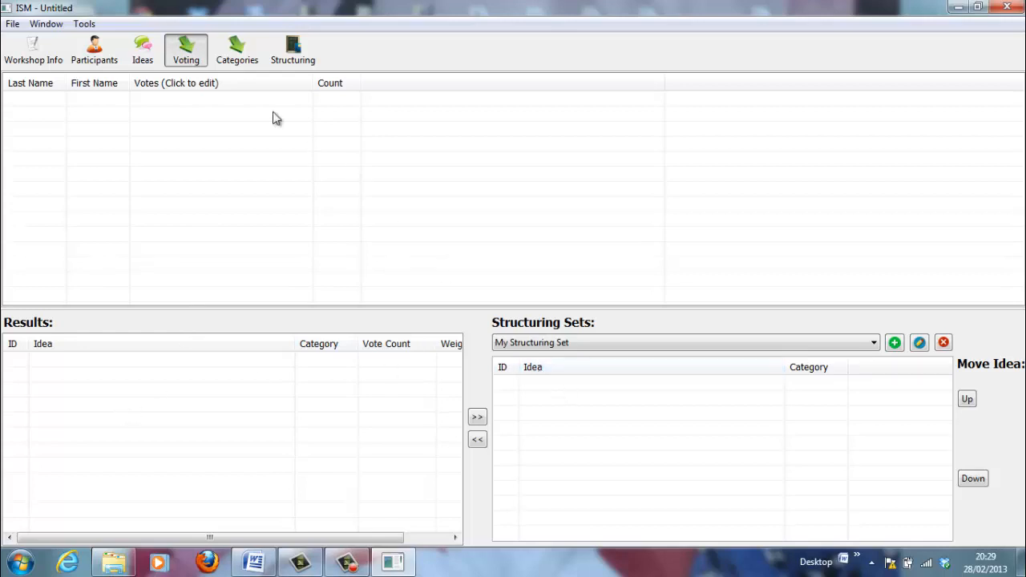
# Look over the Categories and Structuring pages, then return to the Workshop Info form
pyautogui.click(233, 47)
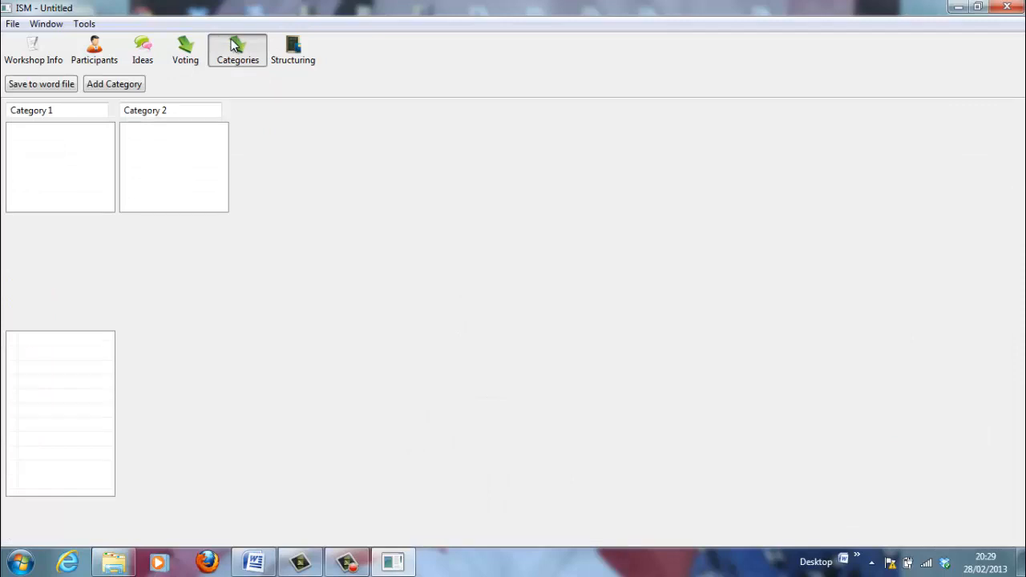
pyautogui.click(294, 48)
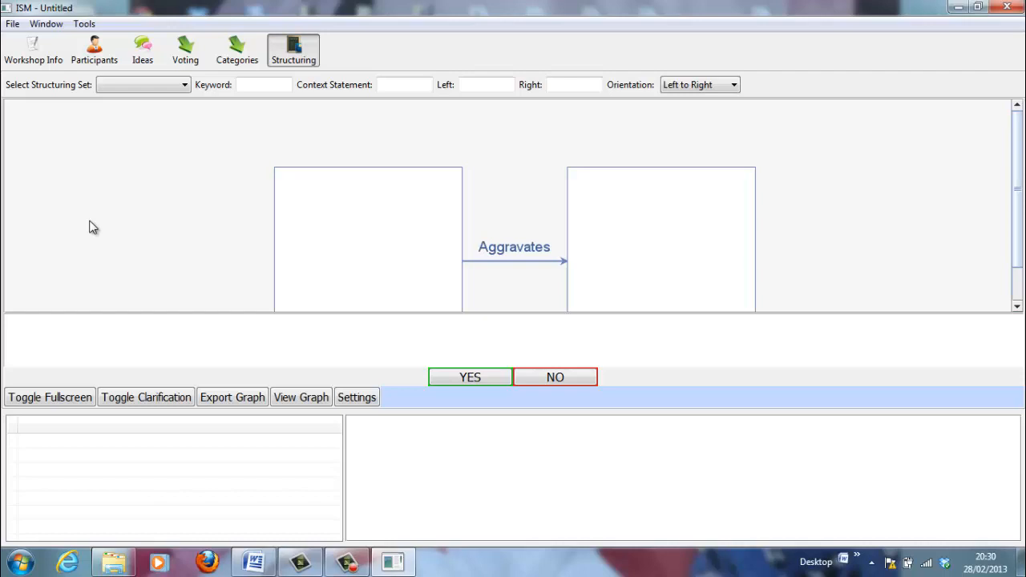
pyautogui.click(32, 54)
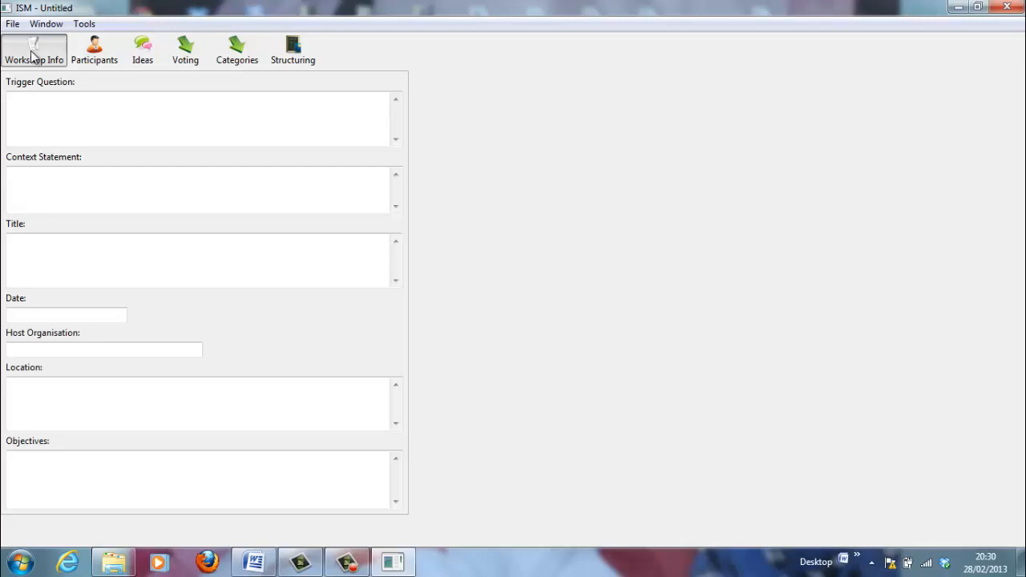
# Paste the bulleted 'Sea for Society (SFS) is about…' passage into the Context Statement and scroll through it
pyautogui.click(57, 188)
pyautogui.click(33, 177)
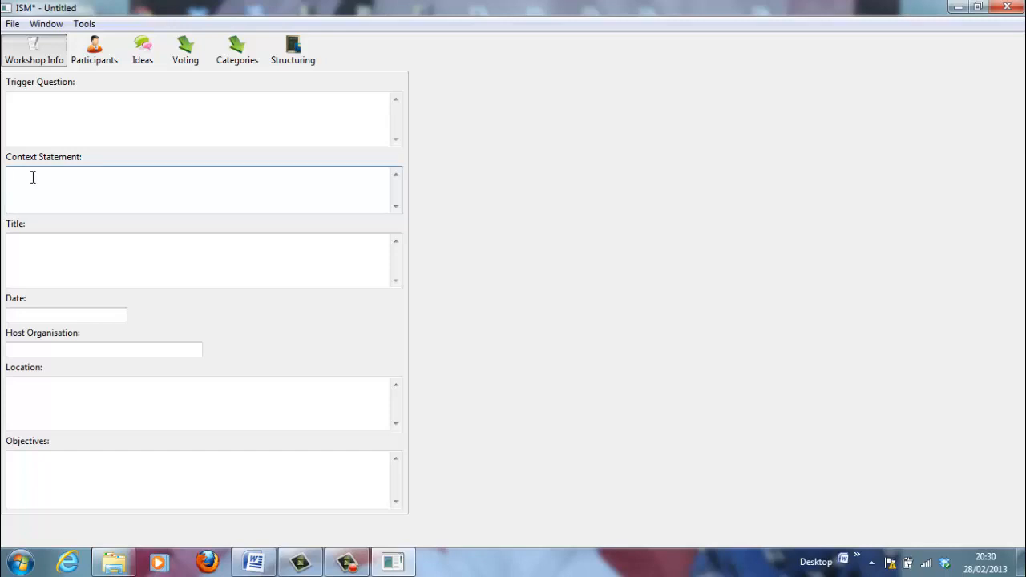
pyautogui.write('Joint actions at every level, (e.g., individual, community and policy), by a variety of public, private and third sector stakeholders, across and between countries.')
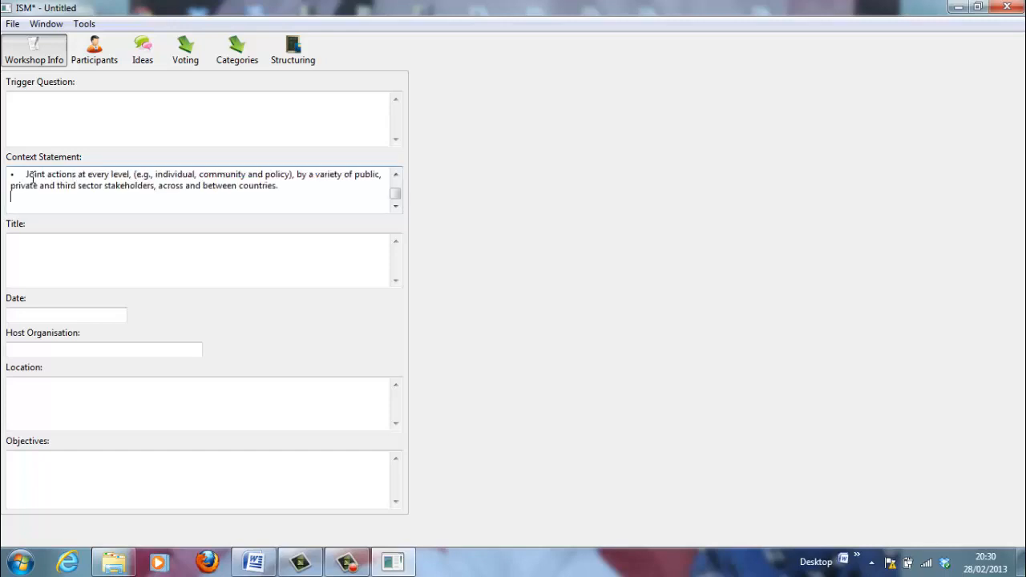
pyautogui.click(395, 174)
pyautogui.click(396, 175)
pyautogui.click(396, 175)
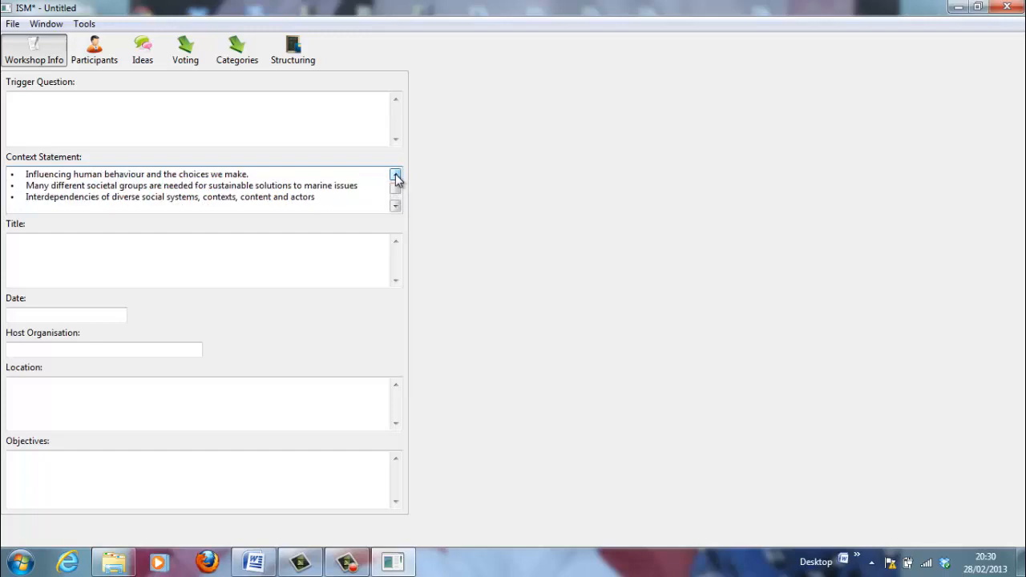
pyautogui.click(396, 174)
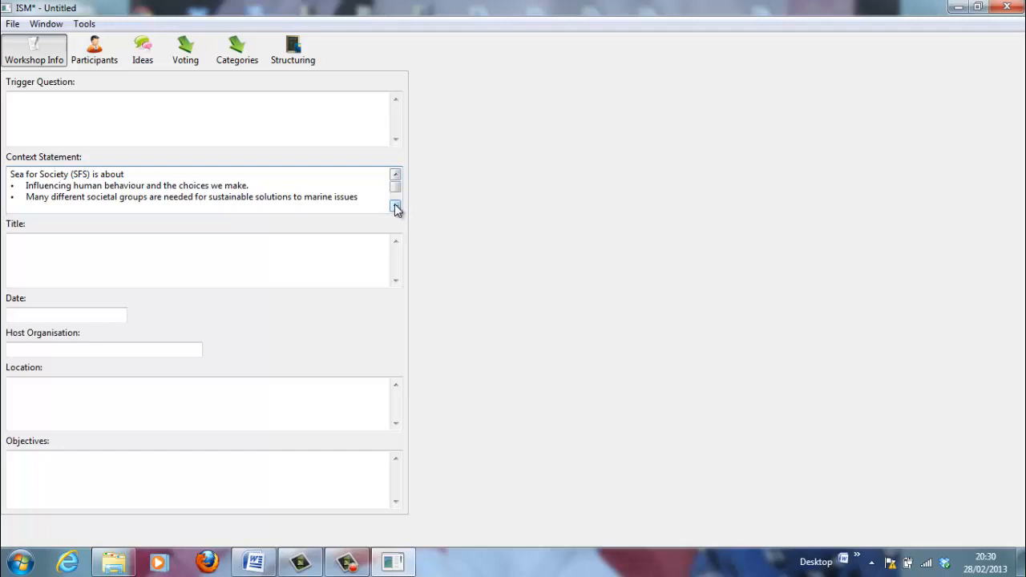
pyautogui.click(396, 206)
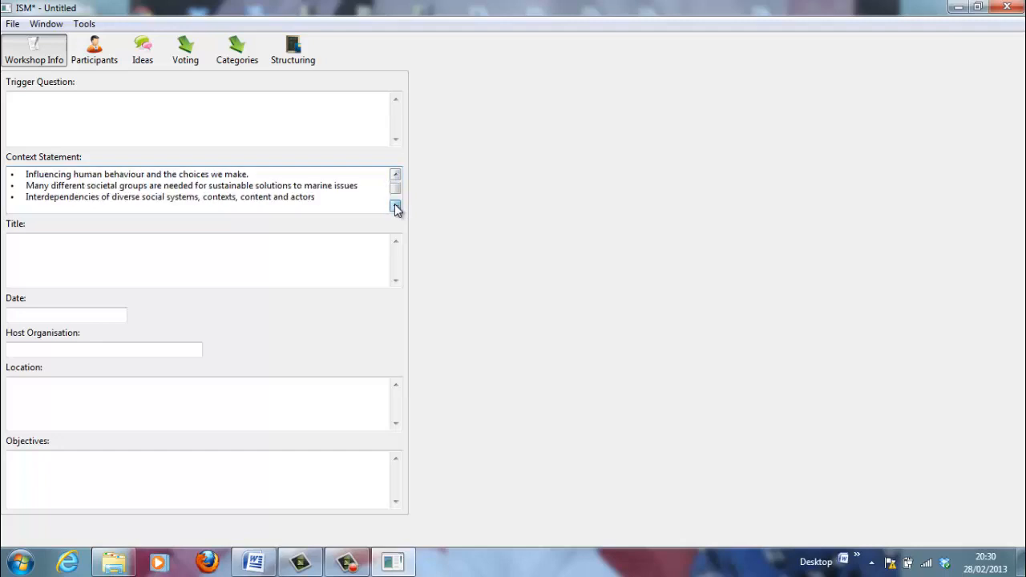
pyautogui.click(396, 206)
pyautogui.click(396, 206)
pyautogui.click(396, 207)
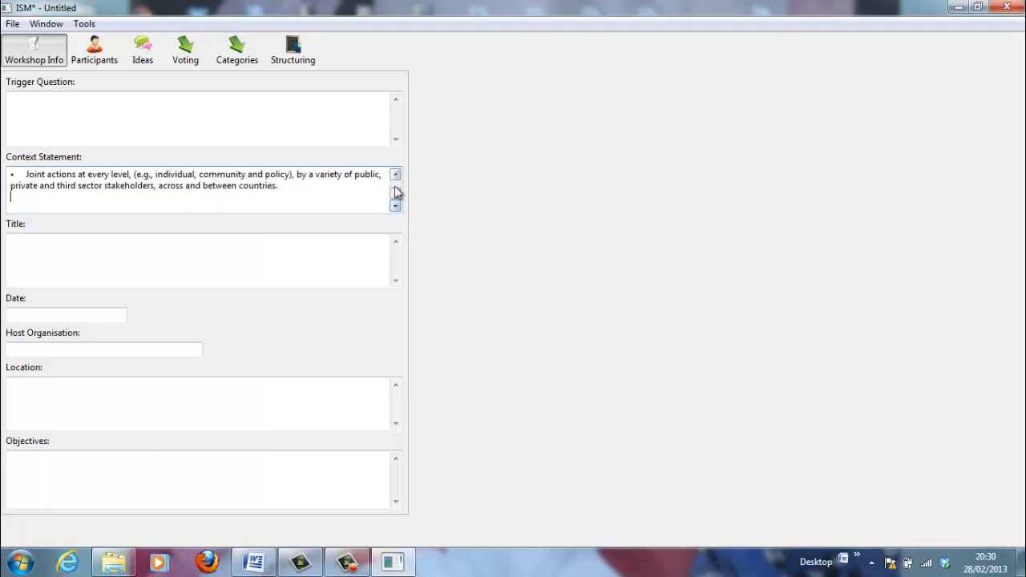
pyautogui.click(396, 176)
pyautogui.click(396, 176)
pyautogui.click(395, 176)
pyautogui.click(395, 176)
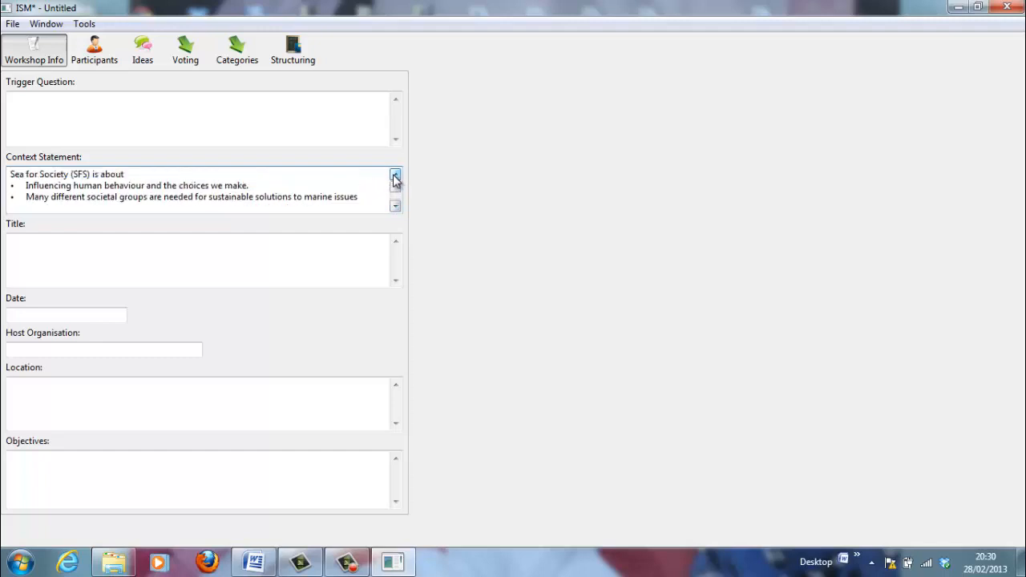
# Select the guiding question in Context Statement.docx in Word, then return to ISM
pyautogui.click(255, 566)
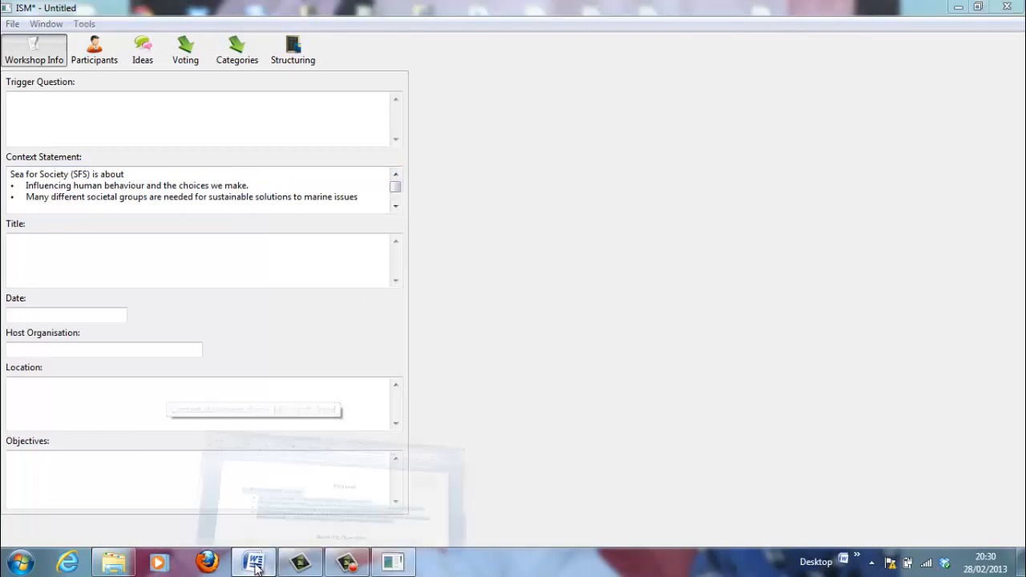
pyautogui.scroll(-2, 1020, 492)
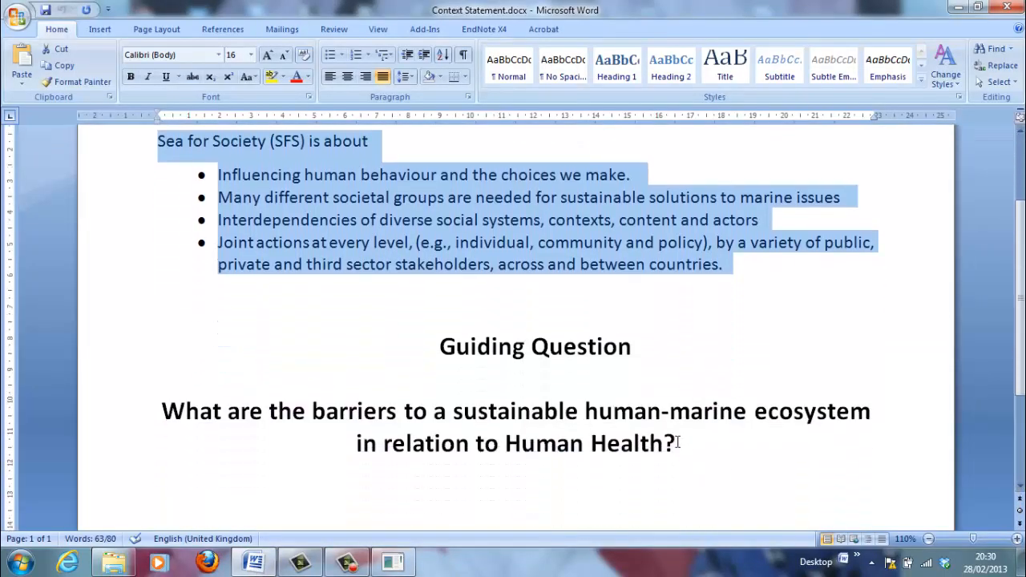
pyautogui.moveTo(680, 443)
pyautogui.mouseDown()
pyautogui.moveTo(359, 444)
pyautogui.moveTo(121, 409)
pyautogui.mouseUp()
pyautogui.hotkey('ctrl', 'c')
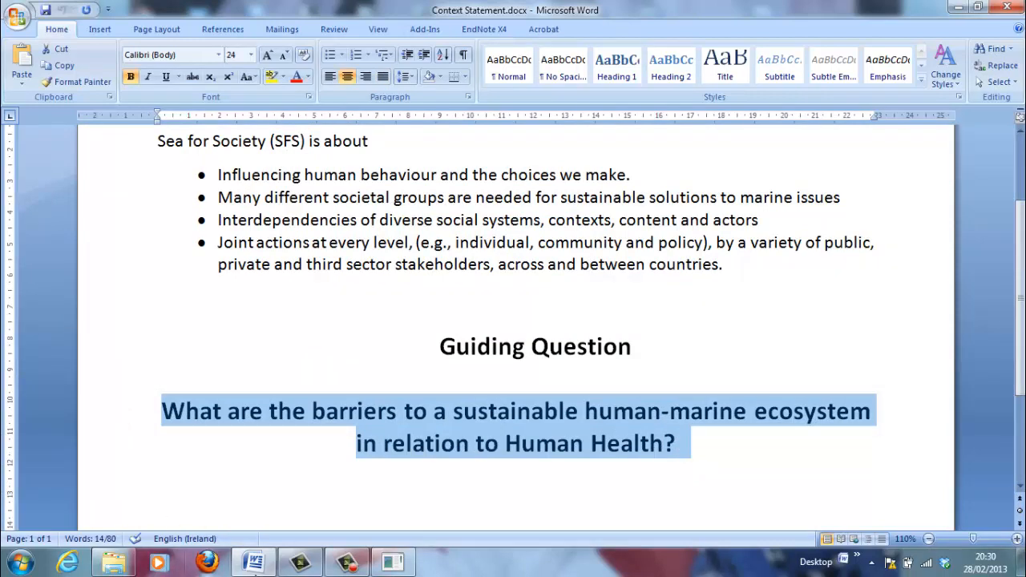
pyautogui.click(406, 569)
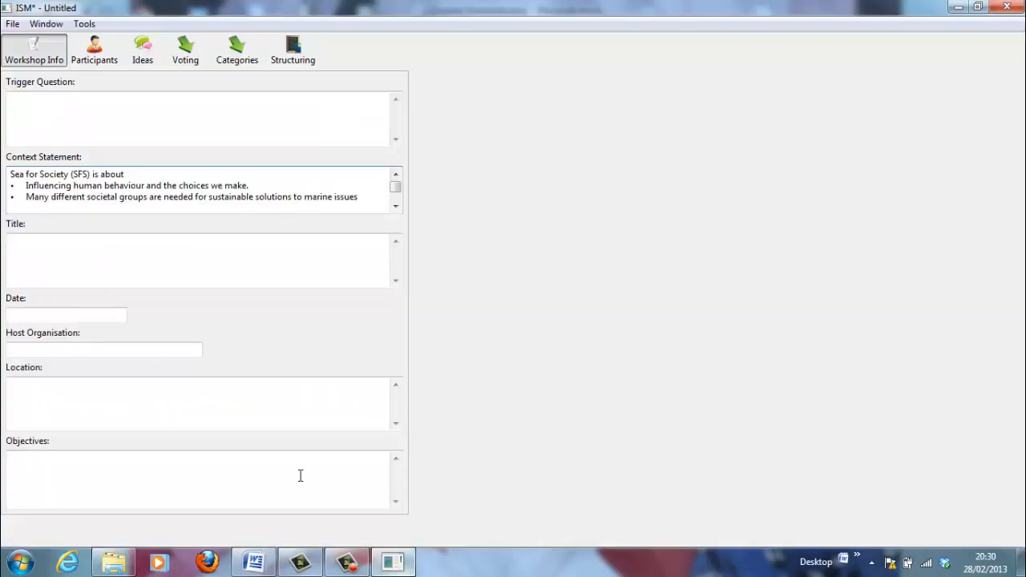
# Paste the barriers question as trigger question, title 'Stakeholder Consultation', date 28/2/2013
pyautogui.click(30, 105)
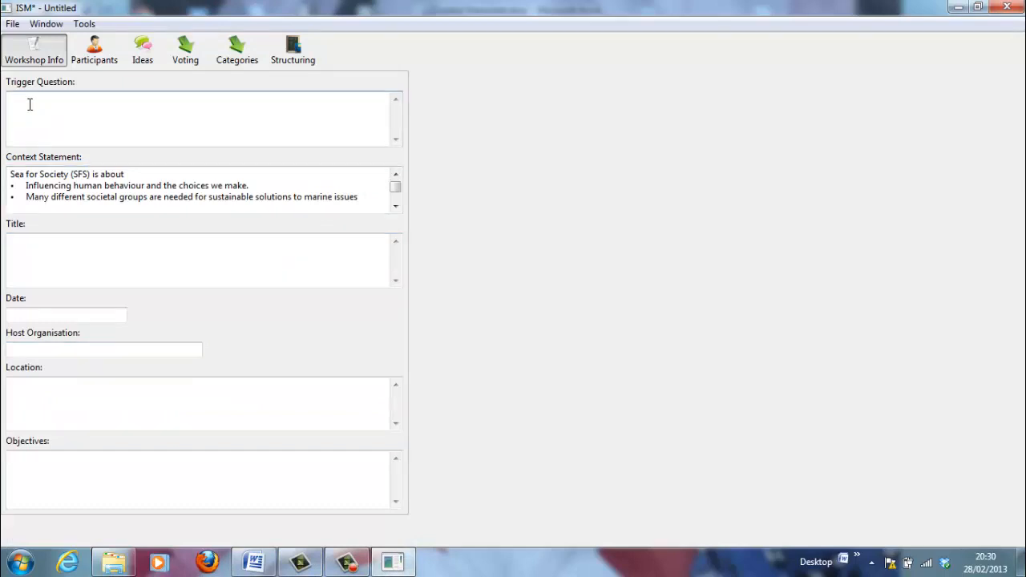
pyautogui.hotkey('ctrl', 'v')
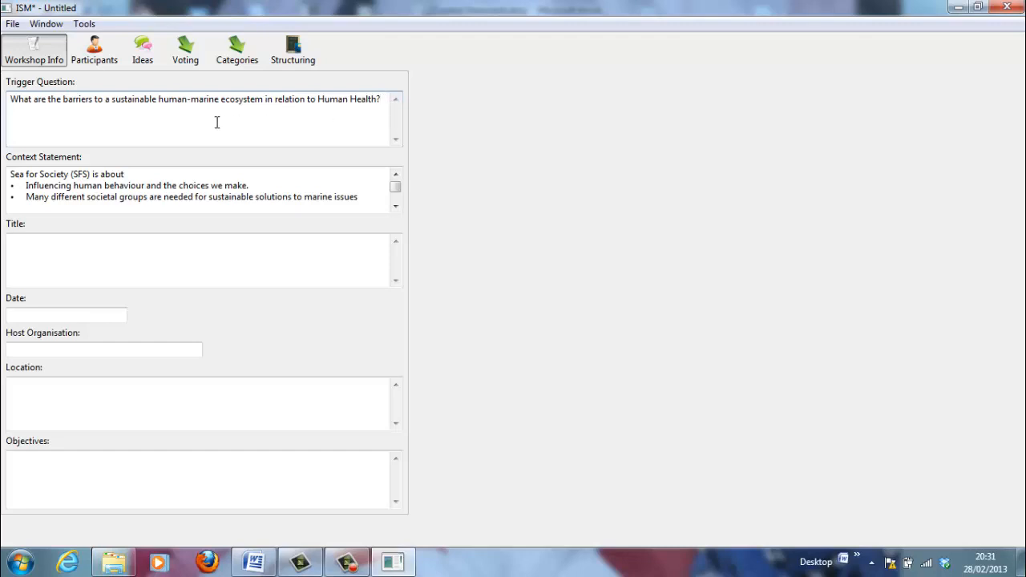
pyautogui.click(29, 245)
pyautogui.write('St')
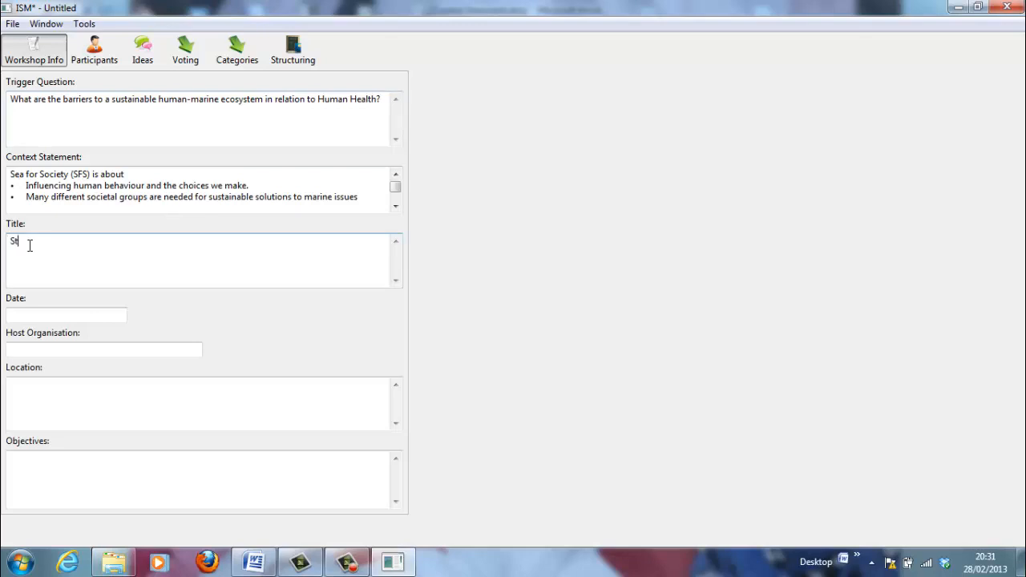
pyautogui.write('akeholder Ex')
pyautogui.press('BackSpace')
pyautogui.press('BackSpace')
pyautogui.write('Consultation')
pyautogui.click(26, 316)
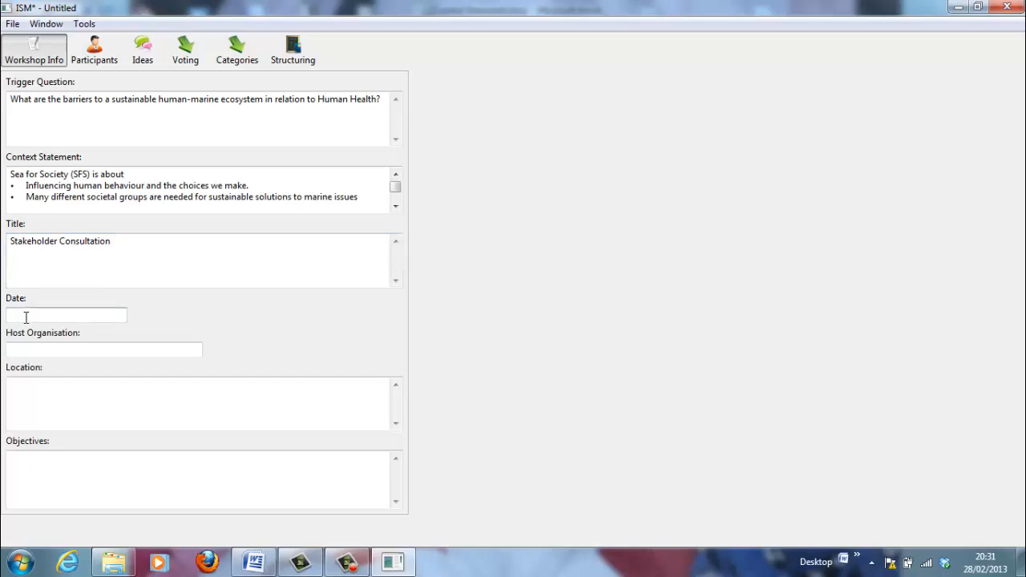
pyautogui.write('28')
pyautogui.write('/')
pyautogui.write('0')
pyautogui.write('/201')
pyautogui.write('3')
pyautogui.click(94, 50)
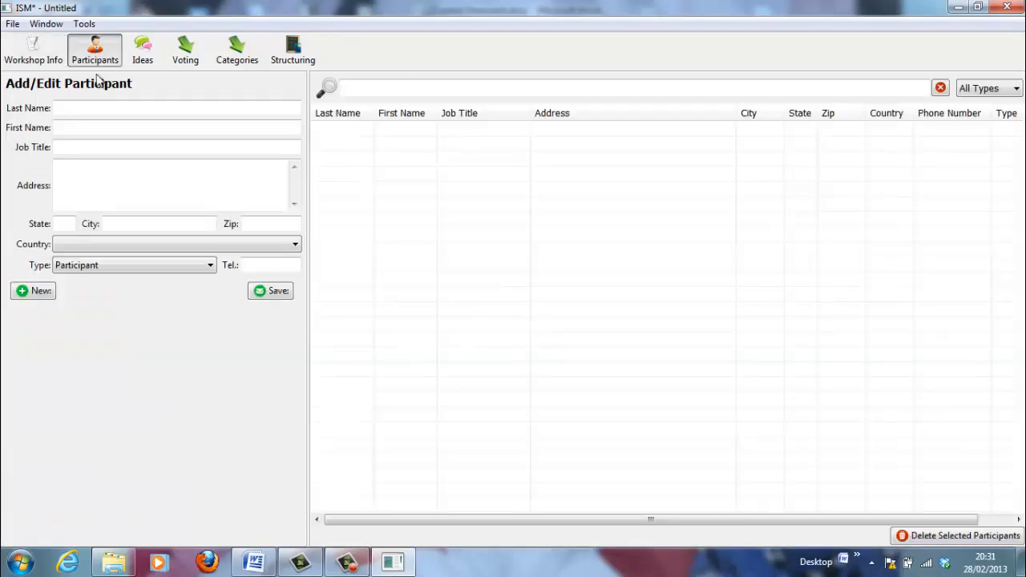
# Enter the first participant's last and first name with job title 'Stakeholder 1'
pyautogui.click(81, 109)
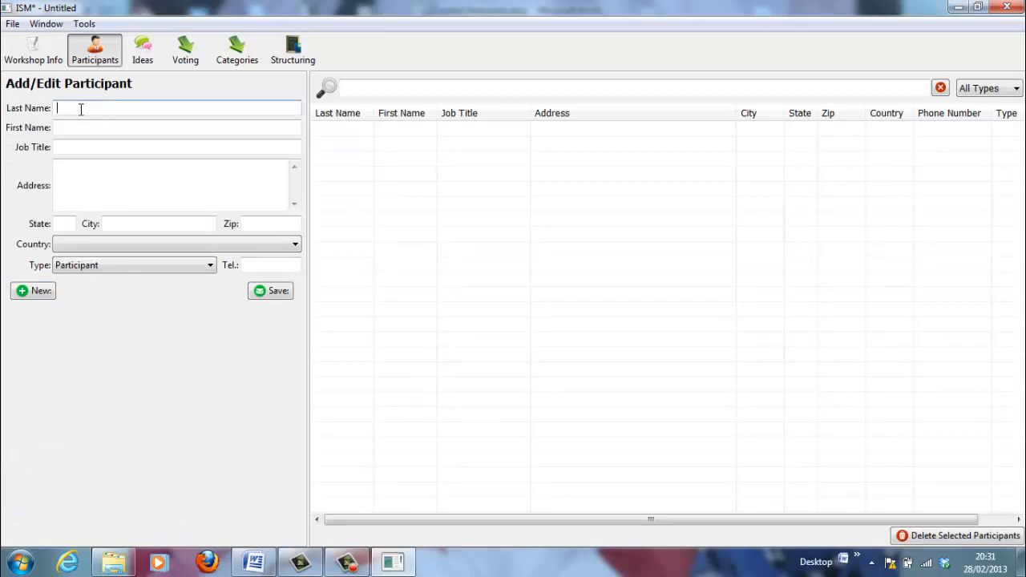
pyautogui.click(95, 122)
pyautogui.write('hj')
pyautogui.press('BackSpace')
pyautogui.press('BackSpace')
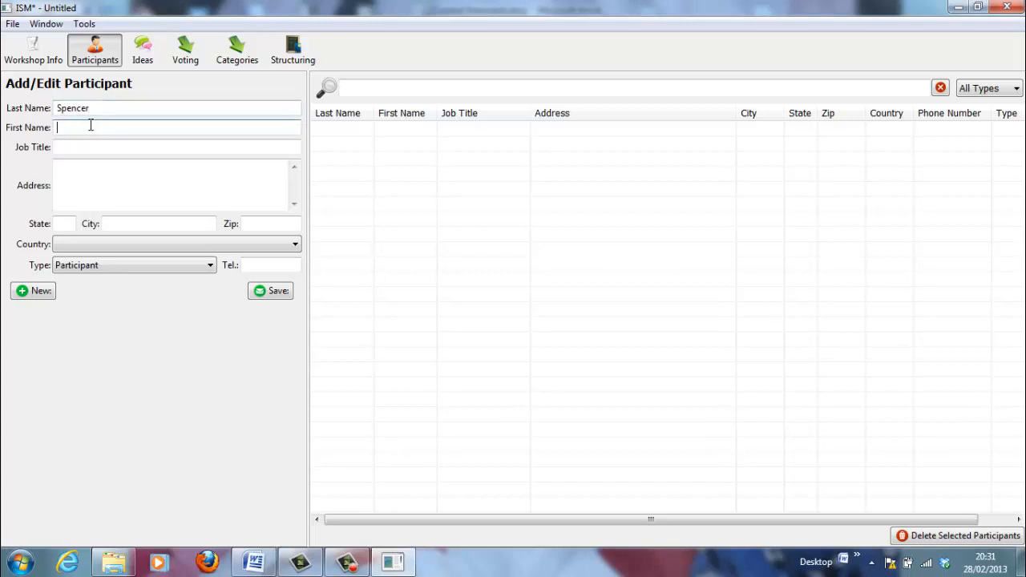
pyautogui.click(85, 147)
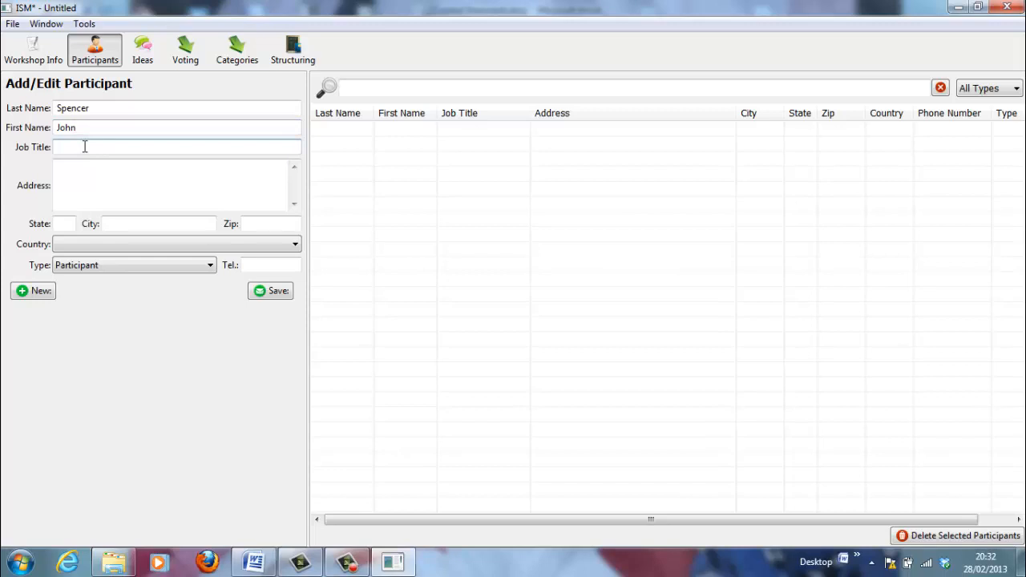
pyautogui.write('Stakeholder 1')
# Give the first participant a street address and country France, and save them
pyautogui.click(73, 174)
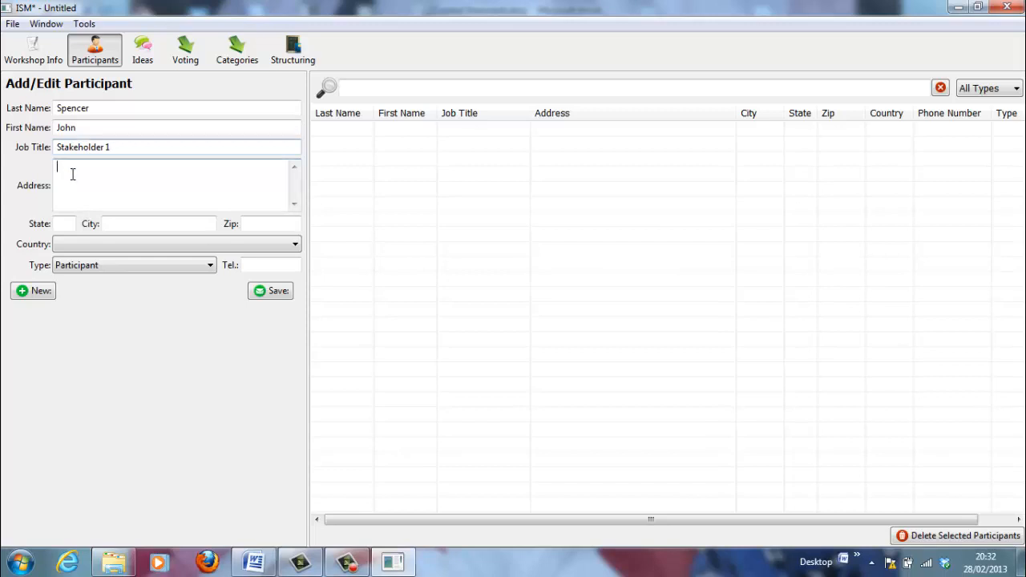
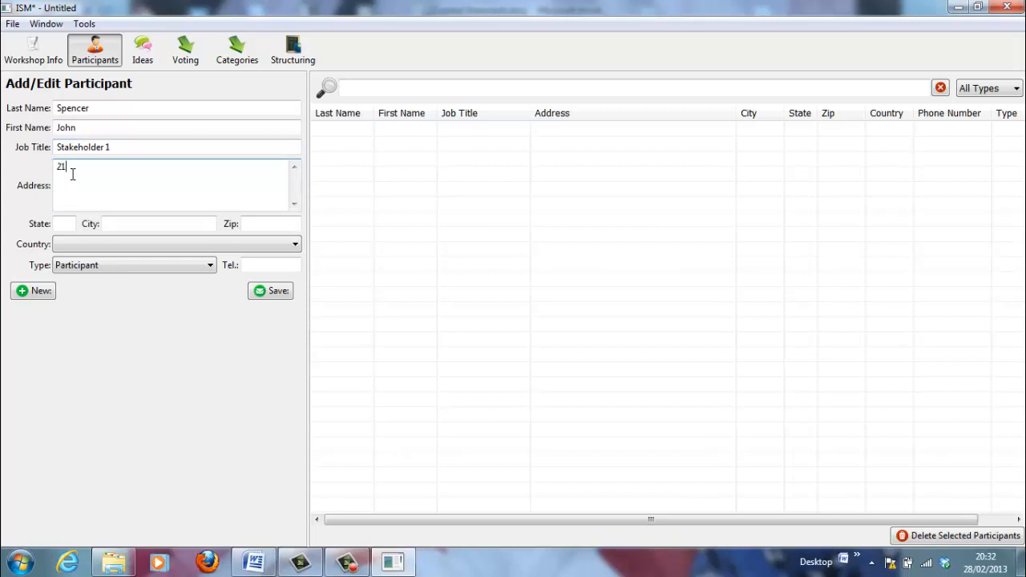
pyautogui.click(295, 245)
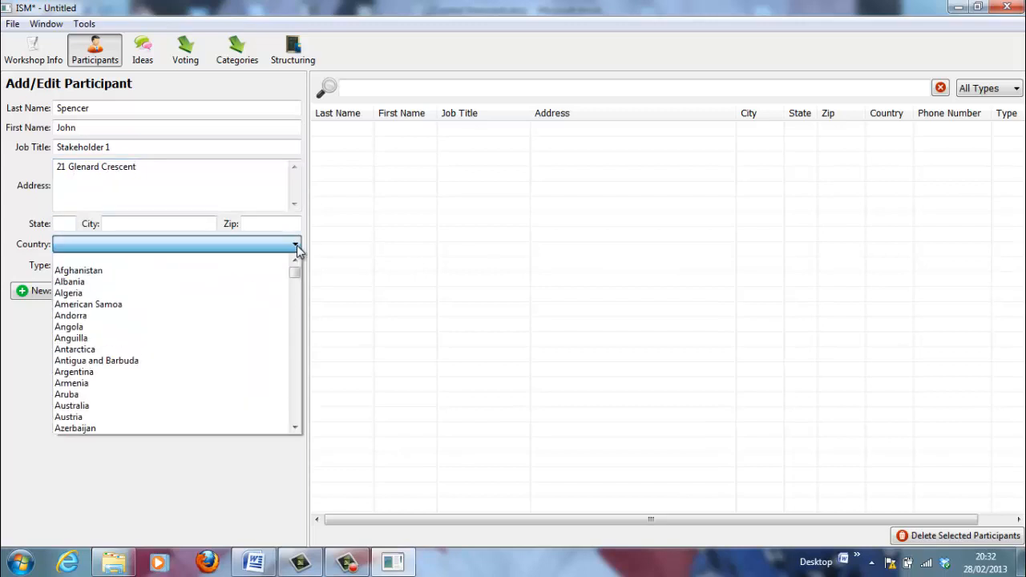
pyautogui.click(296, 388)
pyautogui.click(295, 383)
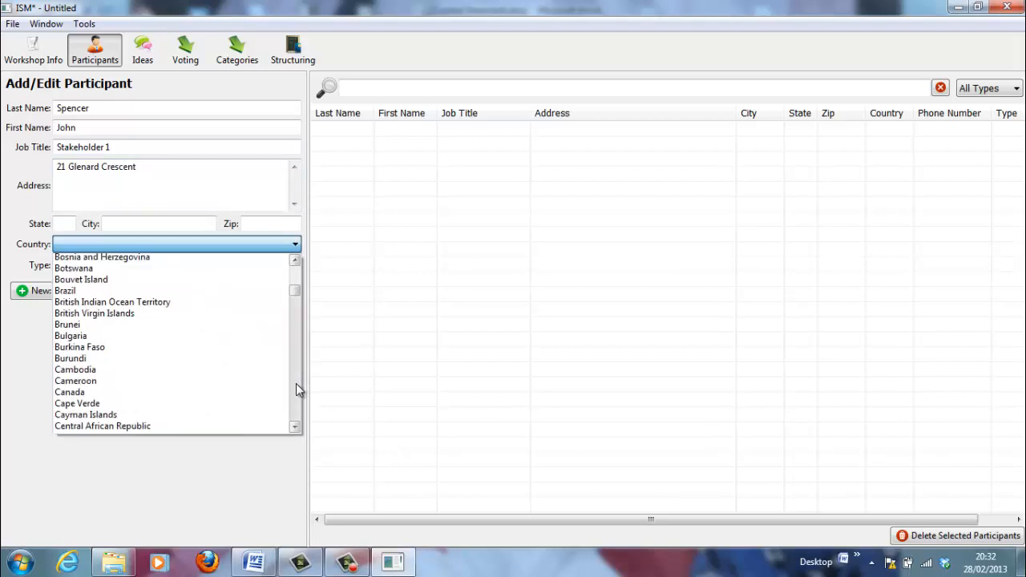
pyautogui.click(295, 383)
pyautogui.click(296, 383)
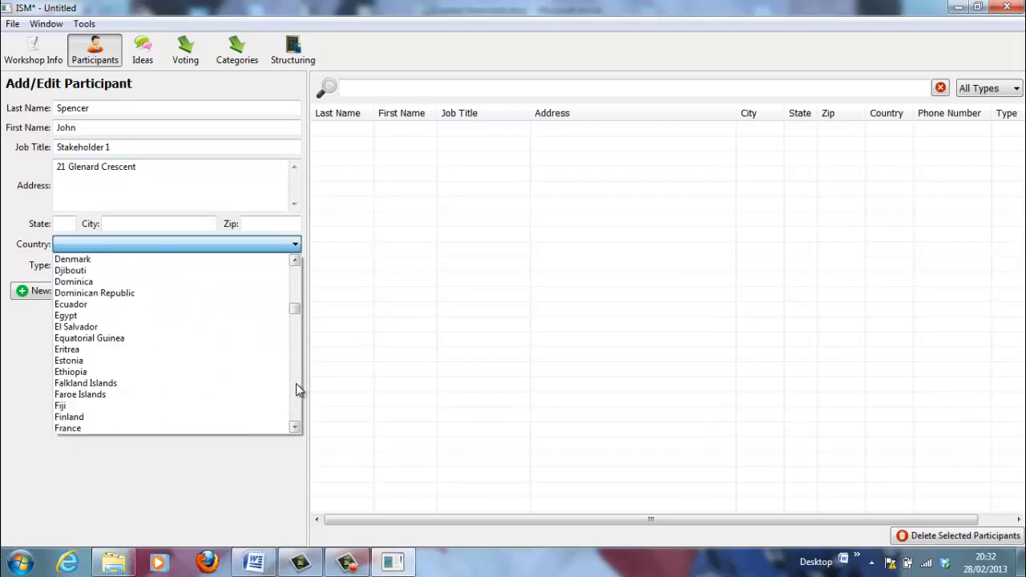
pyautogui.click(295, 383)
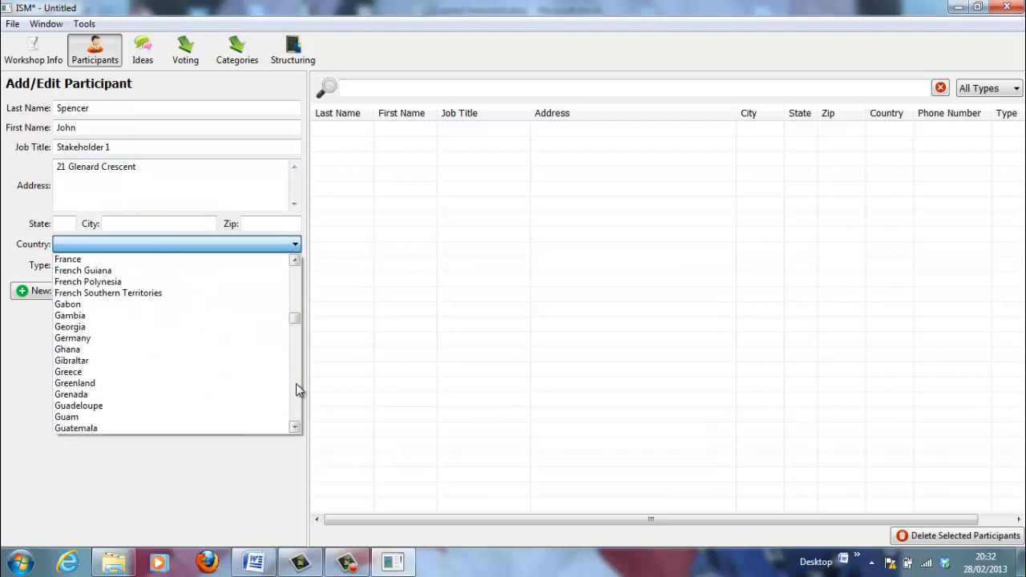
pyautogui.click(144, 264)
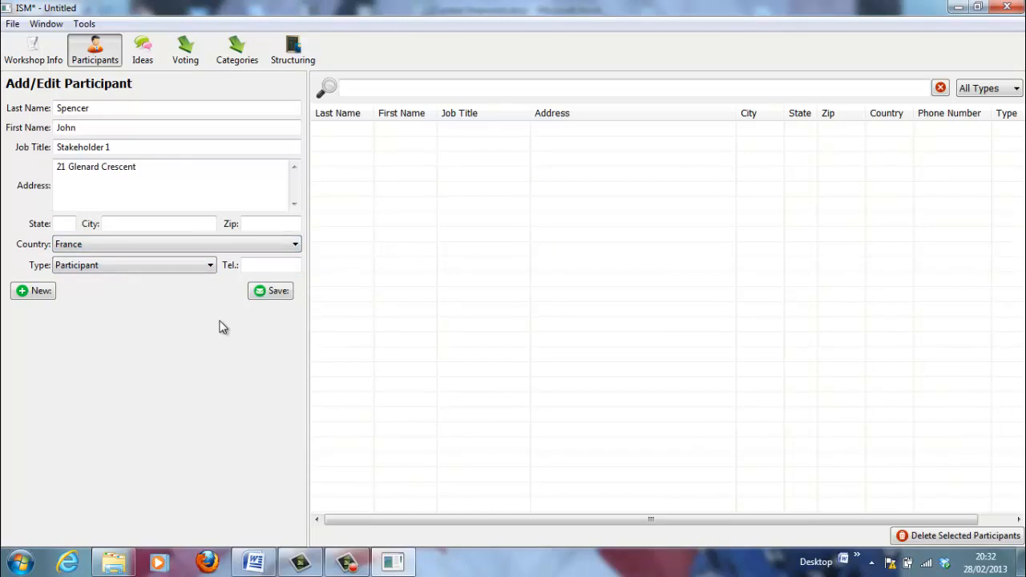
pyautogui.click(273, 294)
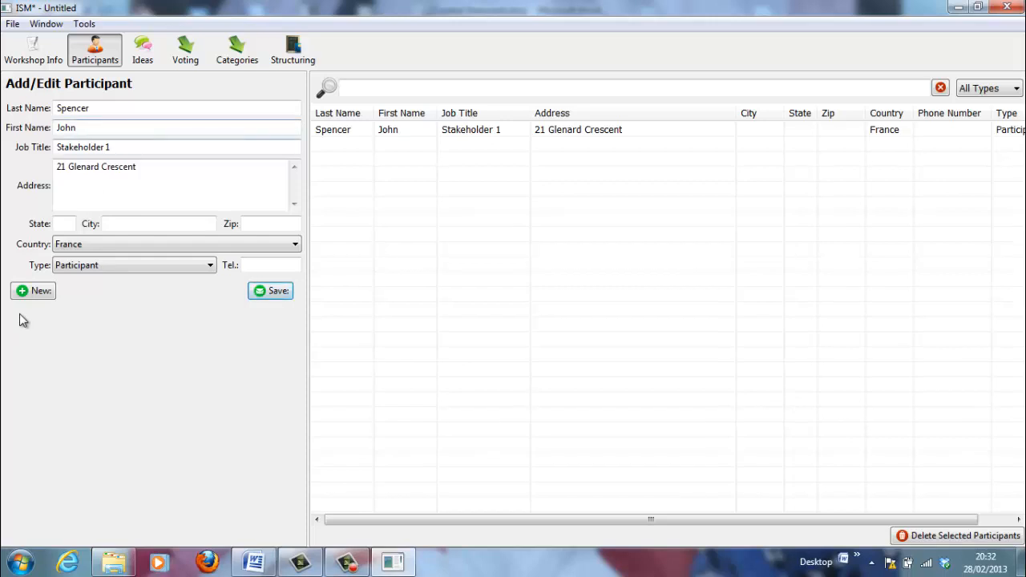
# Add the remaining participants by name only and save them to the list
pyautogui.click(38, 292)
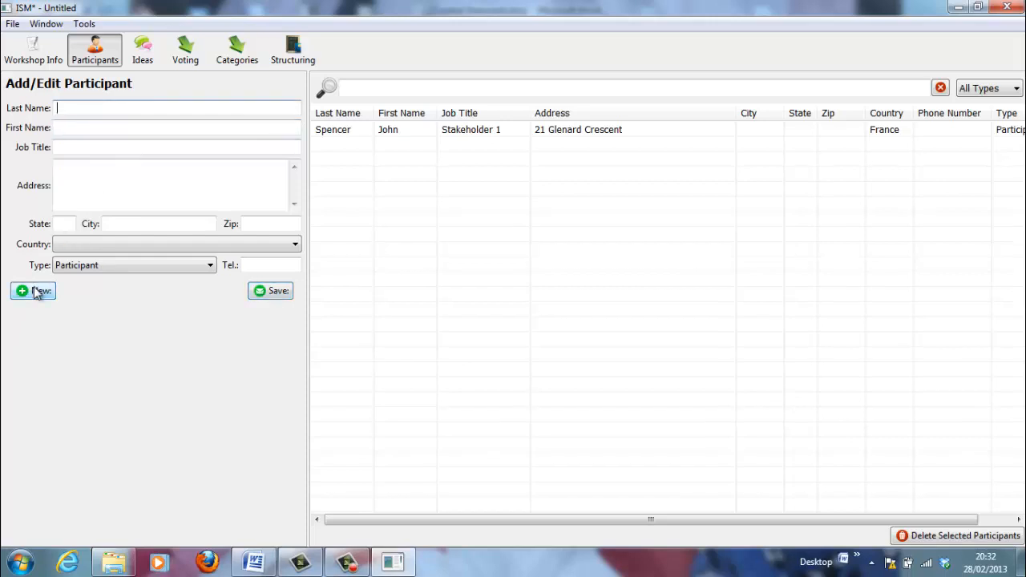
pyautogui.click(99, 128)
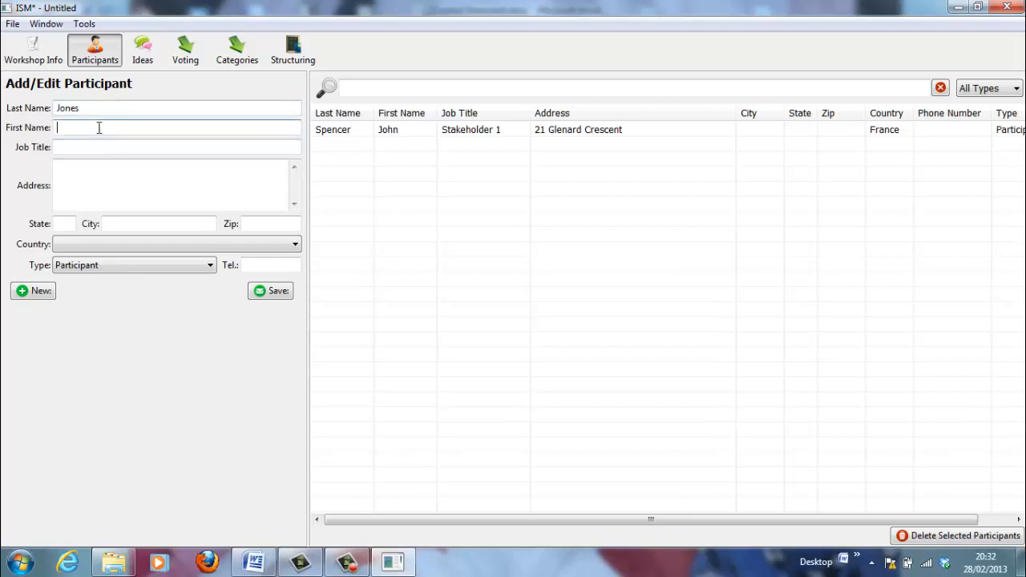
pyautogui.press('Tab')
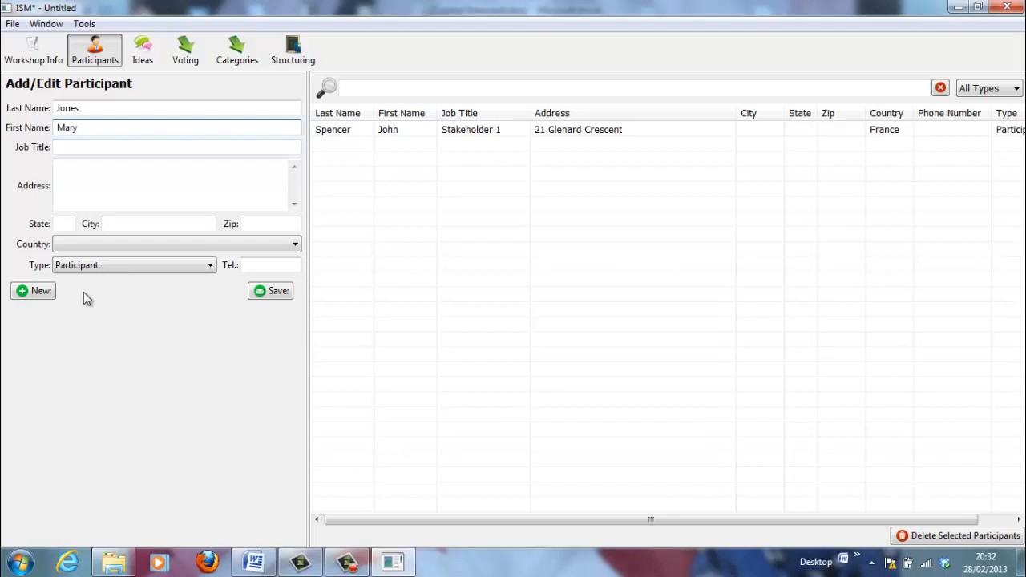
pyautogui.click(38, 292)
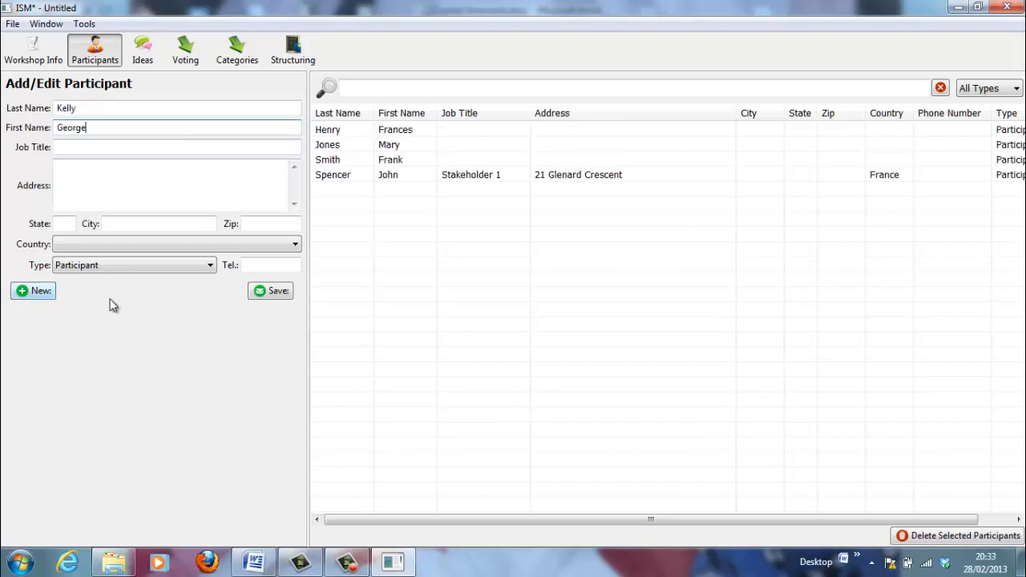
pyautogui.click(261, 292)
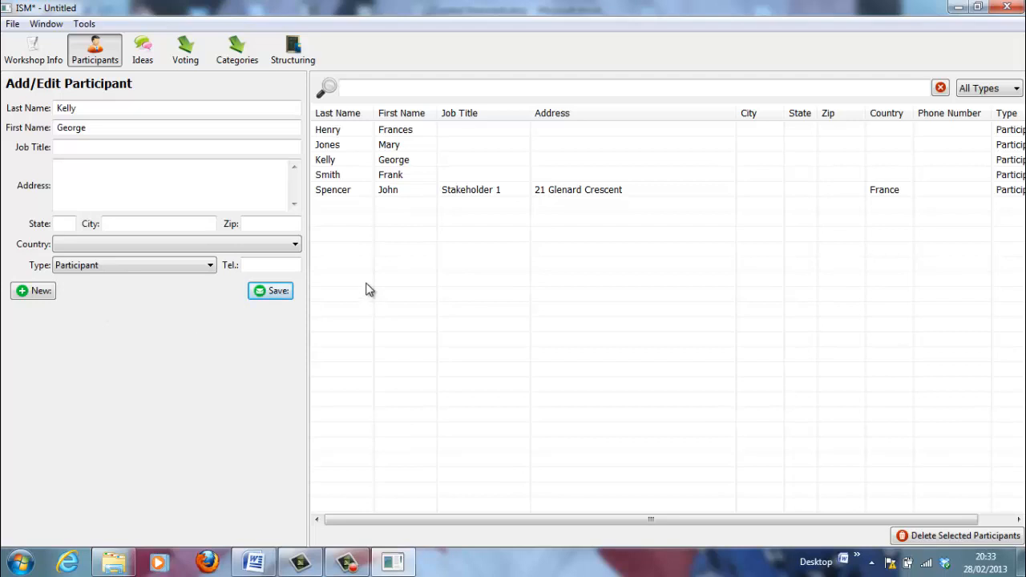
# Add the ideas 'Lack of adequate scientific knowledge' and 'Inadequate funding for research'
pyautogui.click(140, 50)
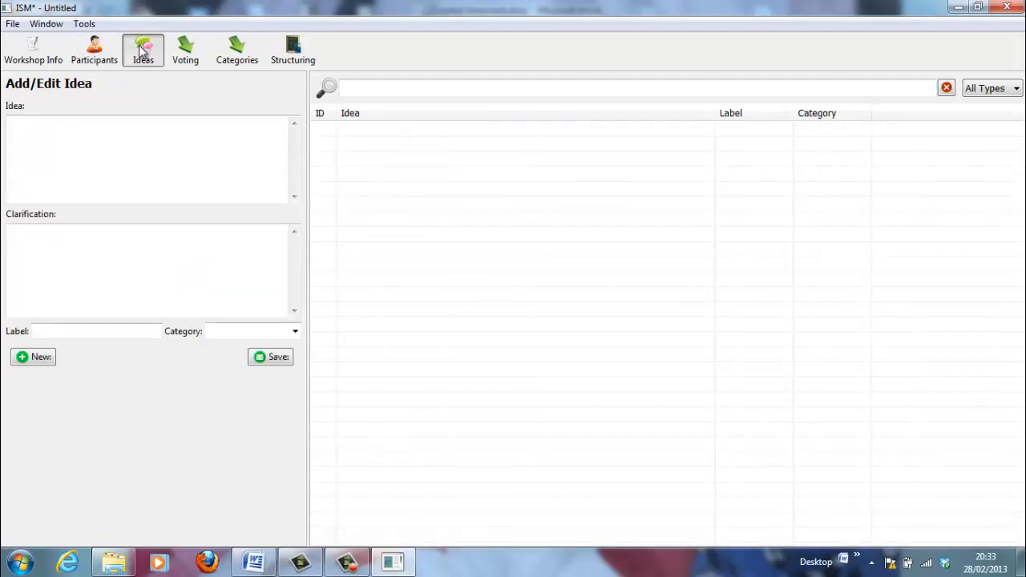
pyautogui.click(35, 125)
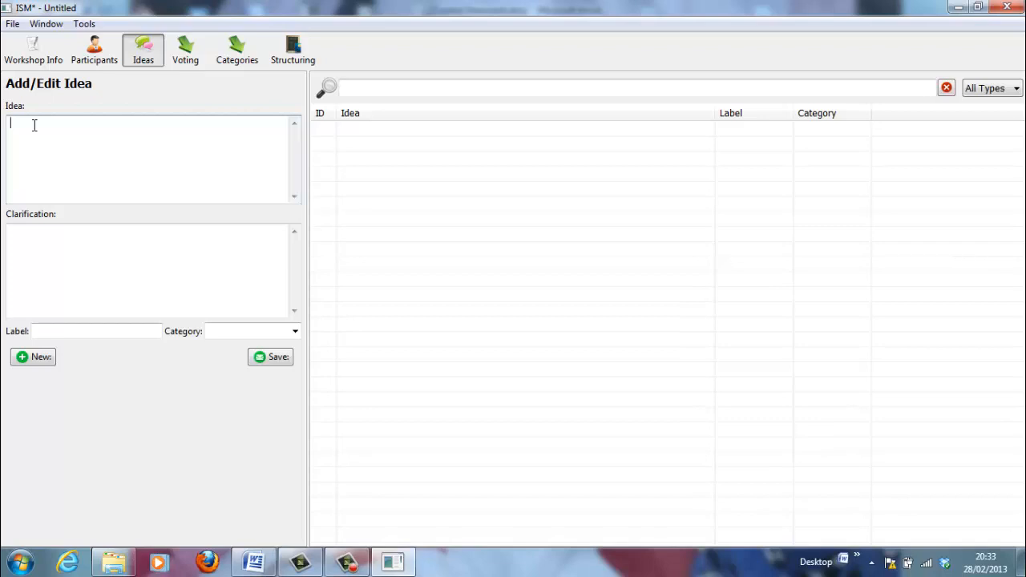
pyautogui.write('Lack of adequate scientific knowledge')
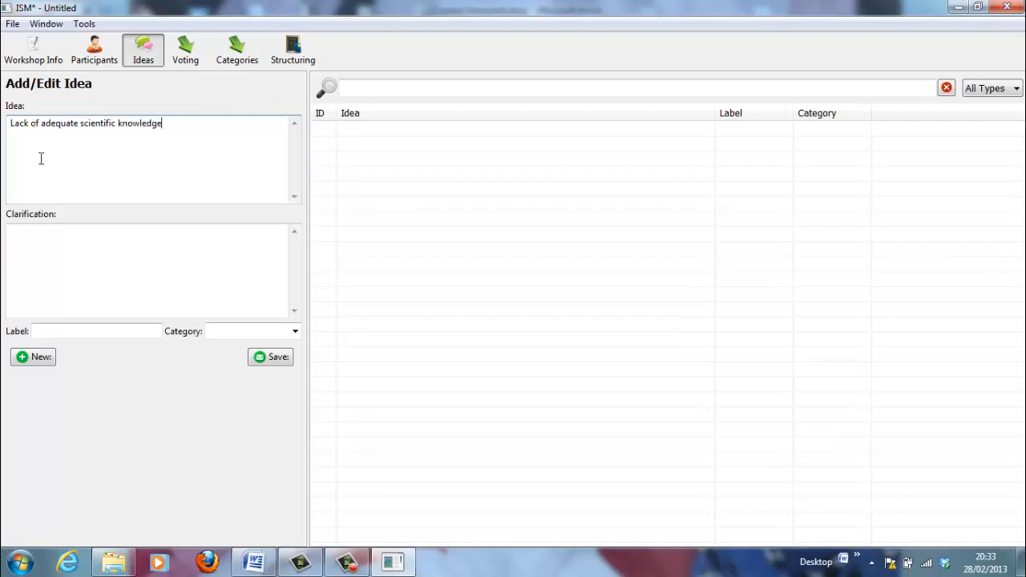
pyautogui.click(38, 357)
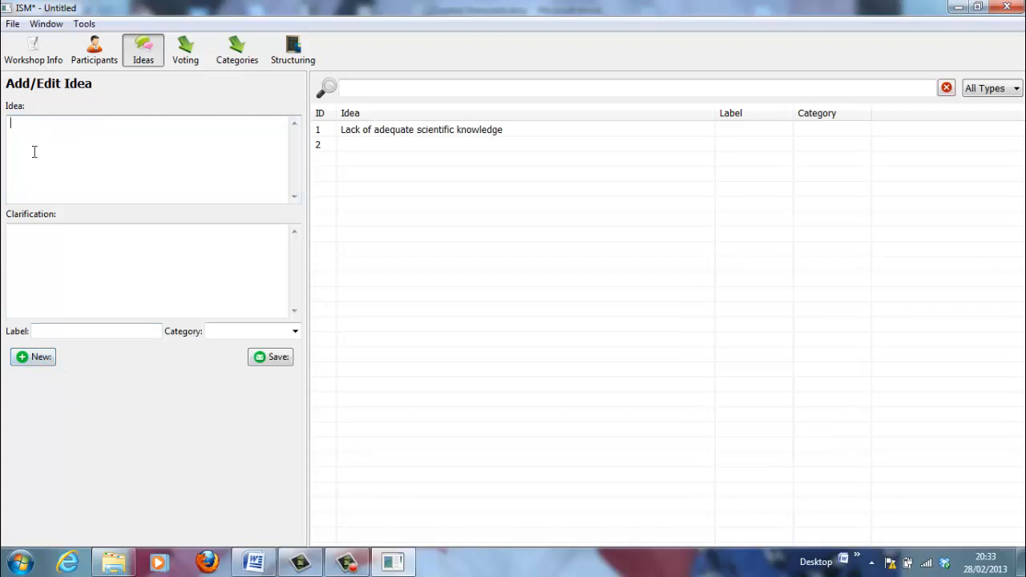
pyautogui.write('Inadequate funding for research')
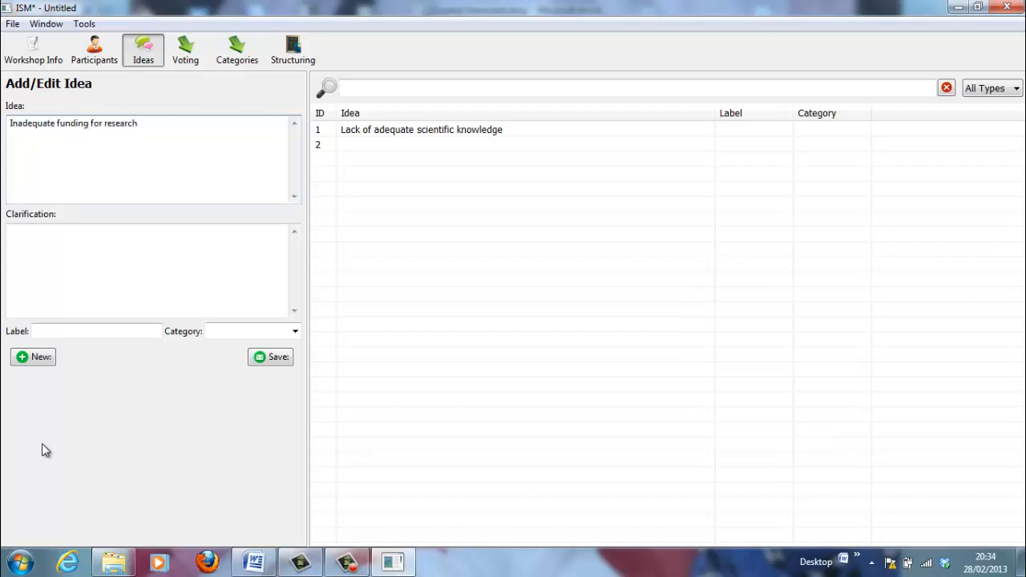
pyautogui.click(40, 359)
# Add the idea 'A focus on short-term policies' and save it
pyautogui.click(49, 161)
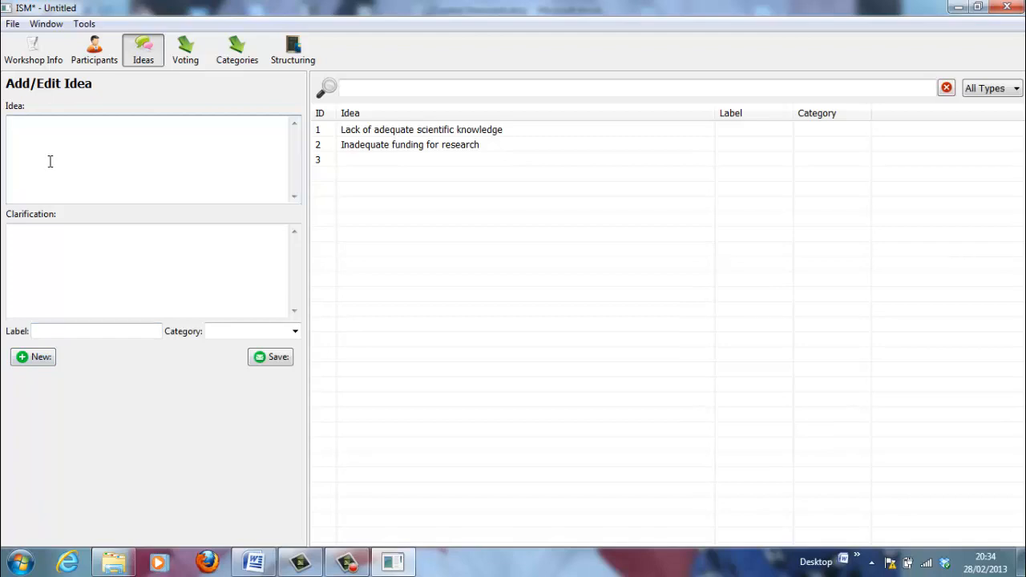
pyautogui.write('A focus on short-term pol')
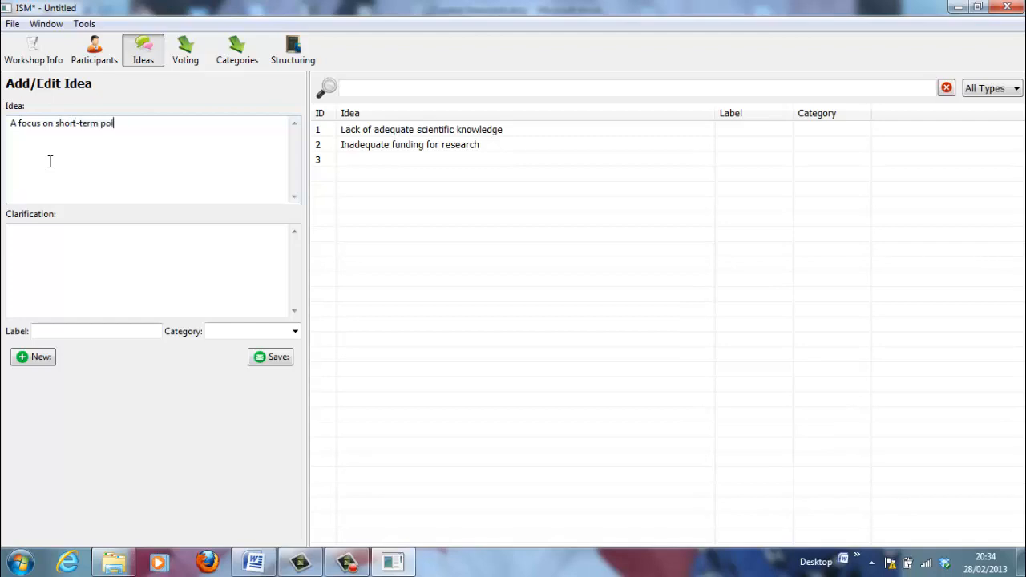
pyautogui.write('icies')
pyautogui.click(273, 359)
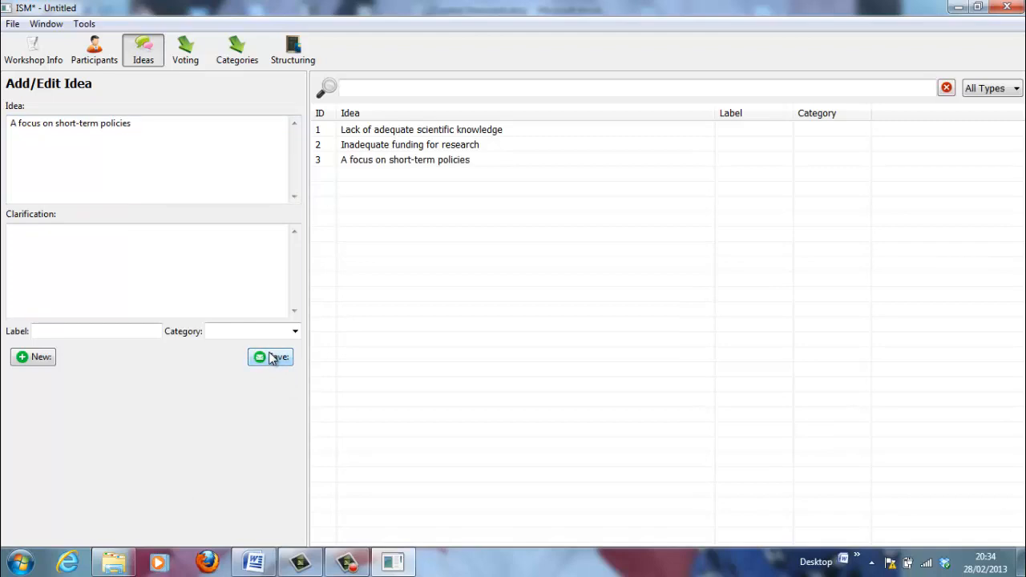
pyautogui.click(37, 358)
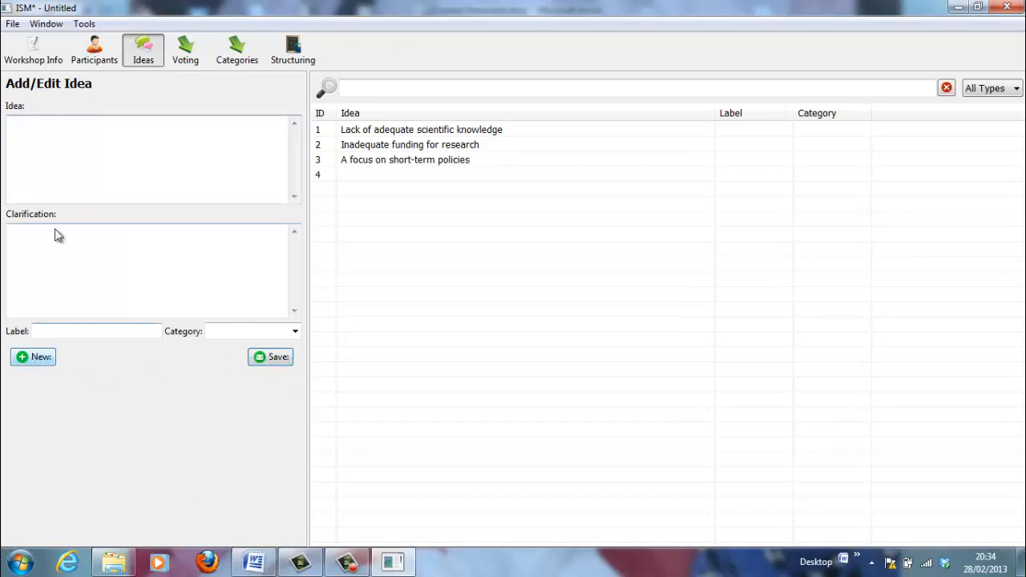
pyautogui.click(44, 141)
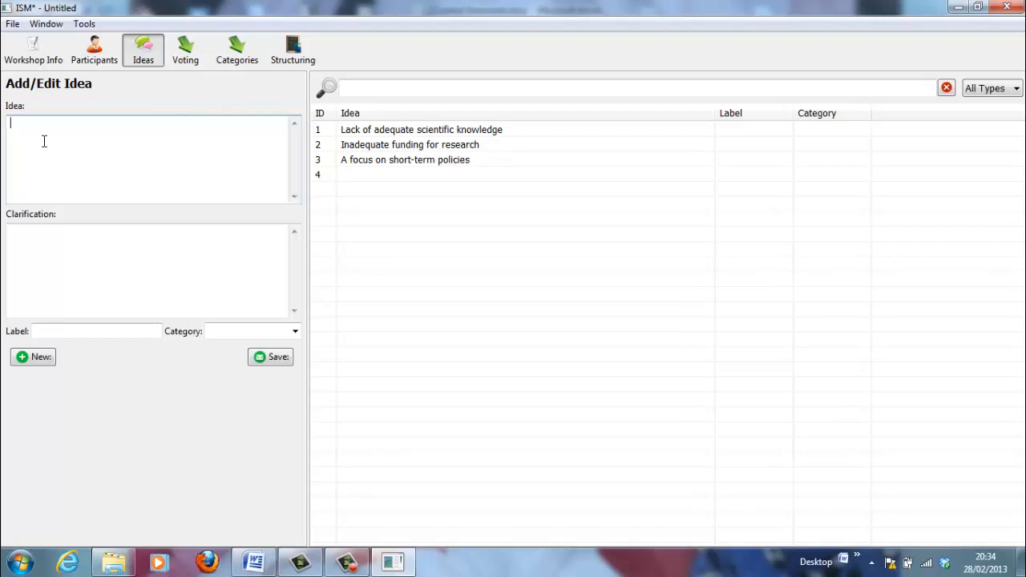
# Add the idea 'Difficulty exploiting resources'
pyautogui.write('Difficulty exploiting resourc')
pyautogui.press('BackSpace')
pyautogui.press('BackSpace')
pyautogui.press('BackSpace')
pyautogui.write('urces')
pyautogui.click(40, 360)
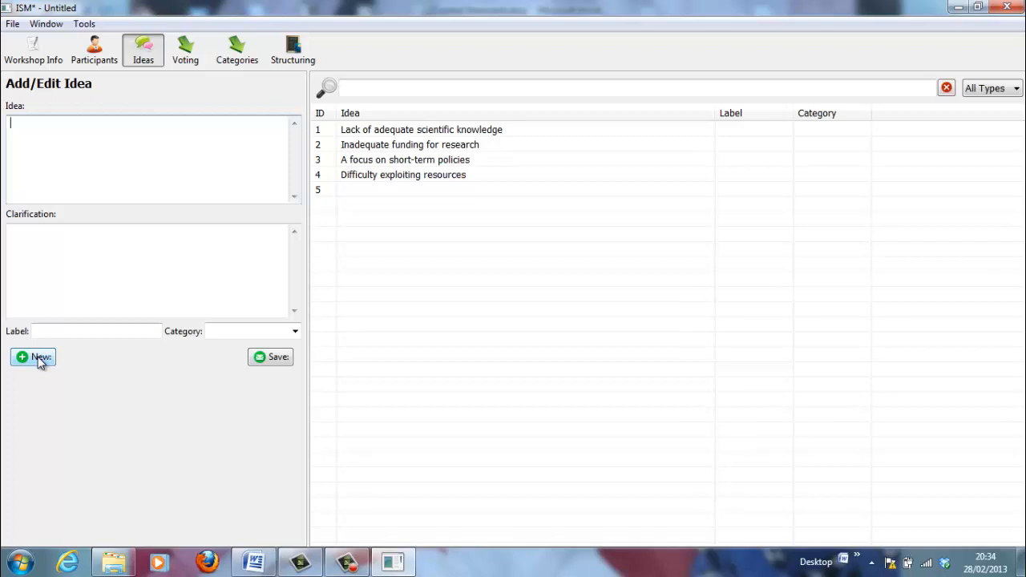
# Add the idea 'Unwillingness to change harmful practices' and save it
pyautogui.write('Unwillingness to chagne')
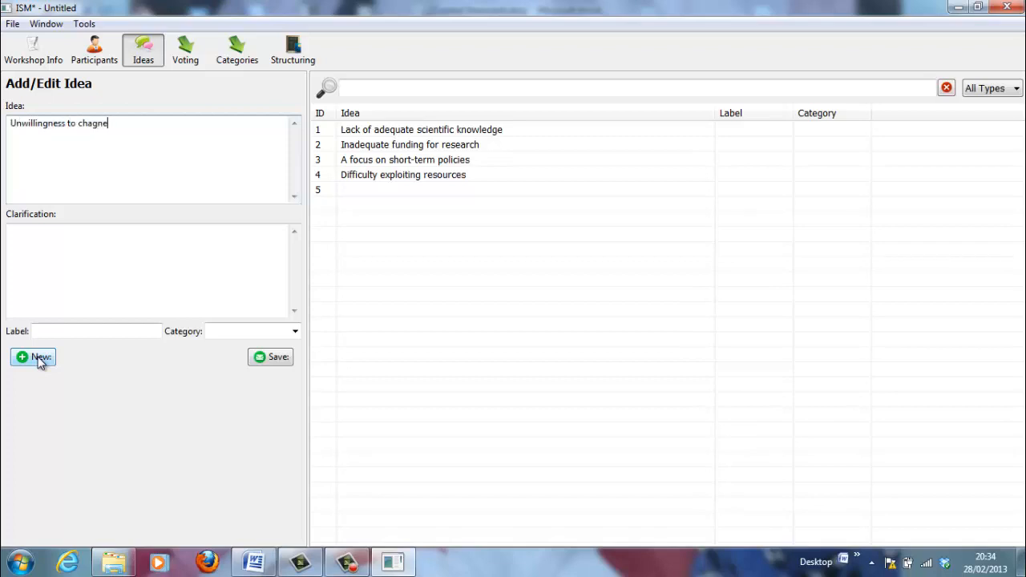
pyautogui.press('BackSpace')
pyautogui.press('BackSpace')
pyautogui.press('BackSpace')
pyautogui.write('nge harmful practices')
pyautogui.click(272, 357)
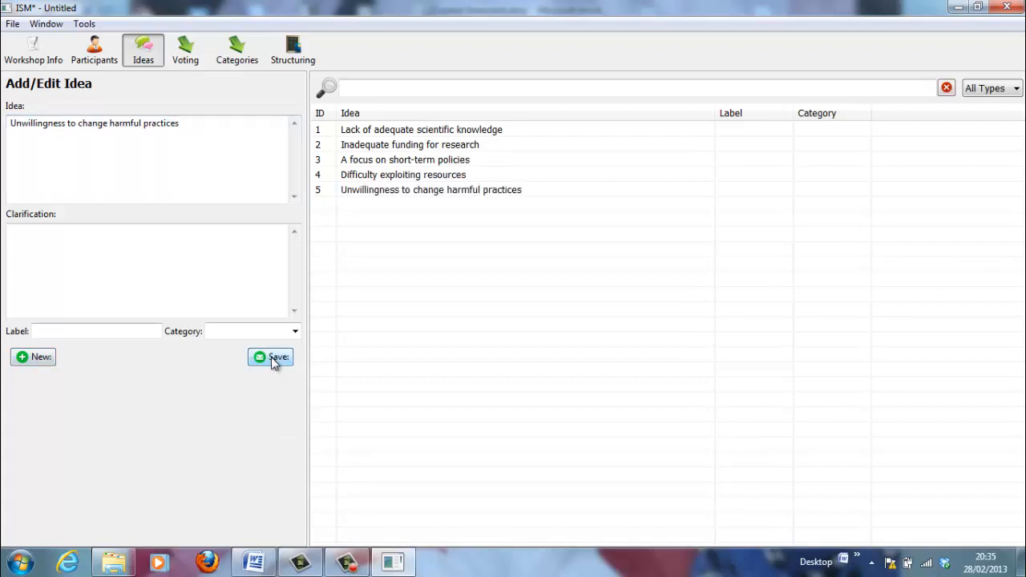
pyautogui.click(24, 358)
# Add the sixth idea 'No ownership of the seas' and save it
pyautogui.click(50, 140)
pyautogui.write('No ')
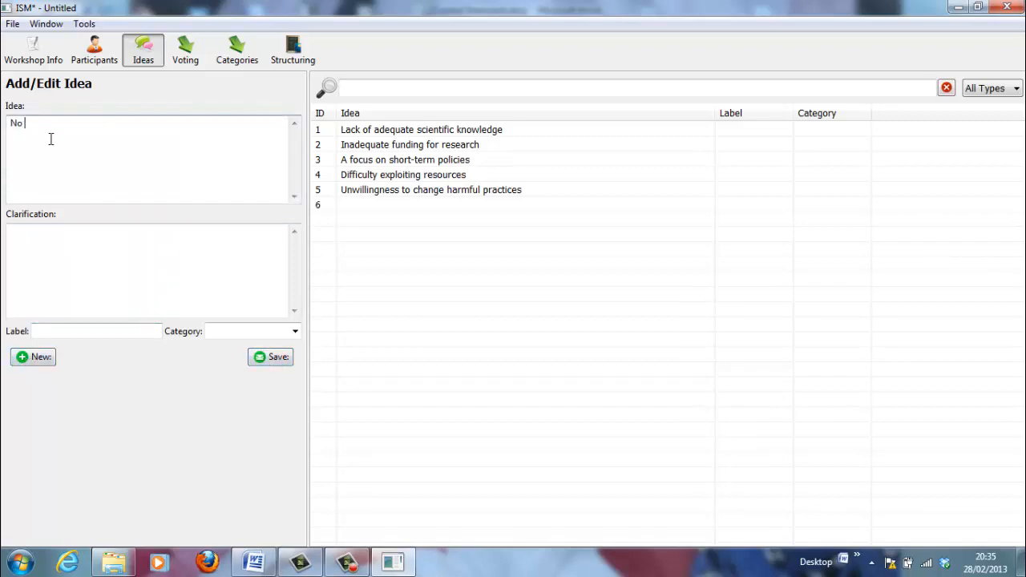
pyautogui.write('ownership of the seas')
pyautogui.click(271, 365)
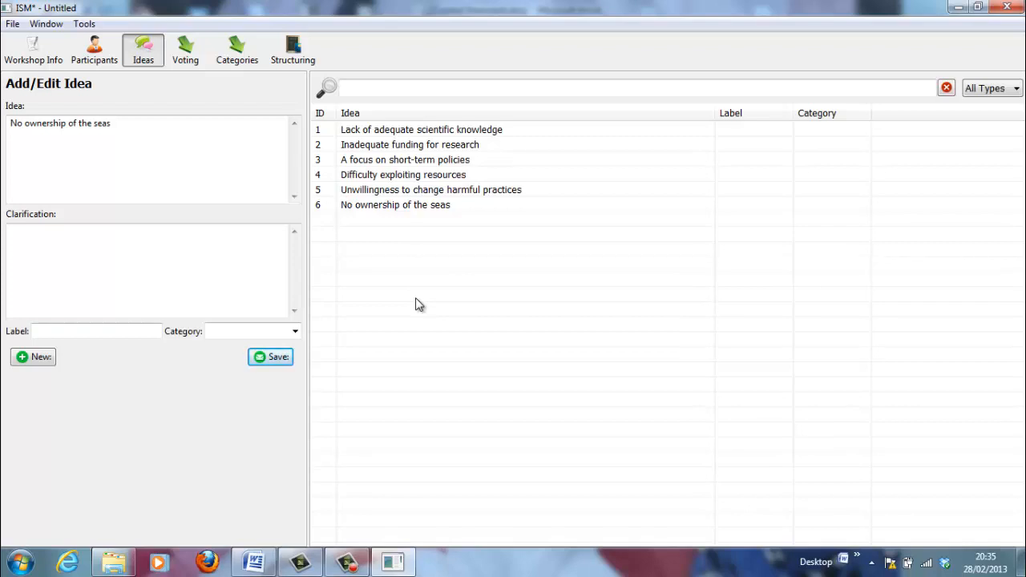
pyautogui.click(71, 331)
# Open the Voting page, scroll the Results table, and select the first participant's Votes cell
pyautogui.click(185, 51)
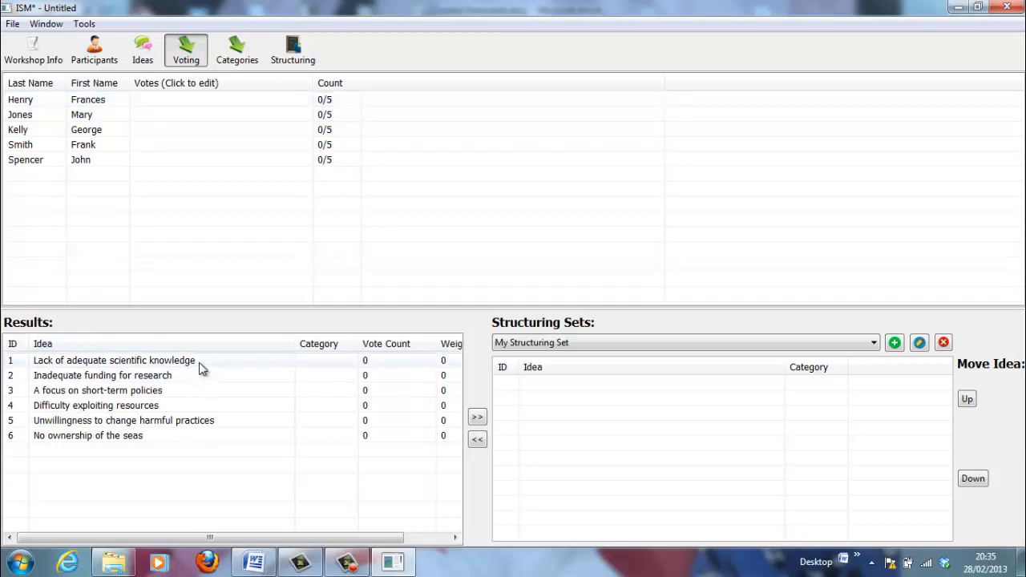
pyautogui.click(454, 538)
pyautogui.moveTo(455, 538); pyautogui.dragTo(454, 538)
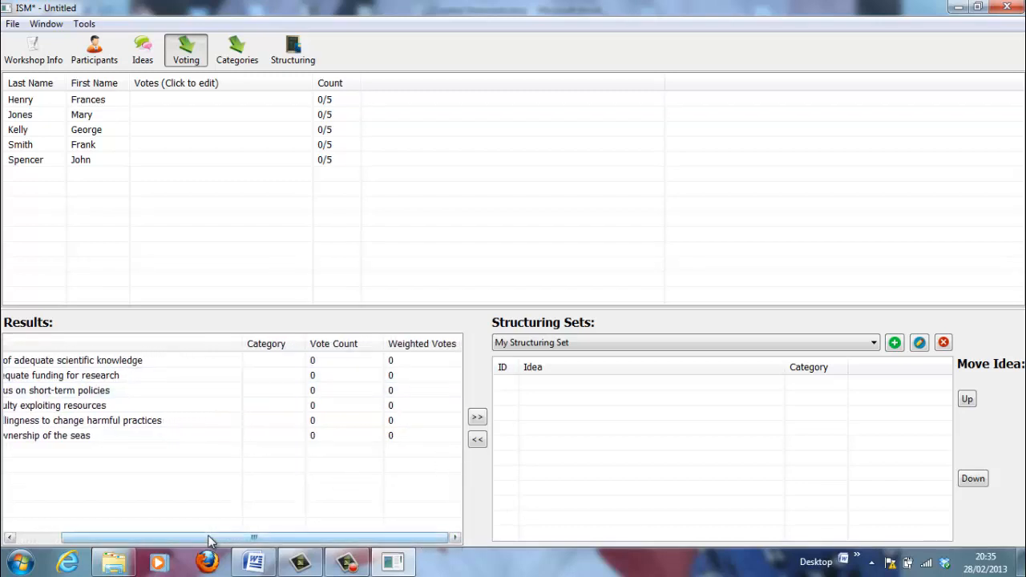
pyautogui.click(30, 539)
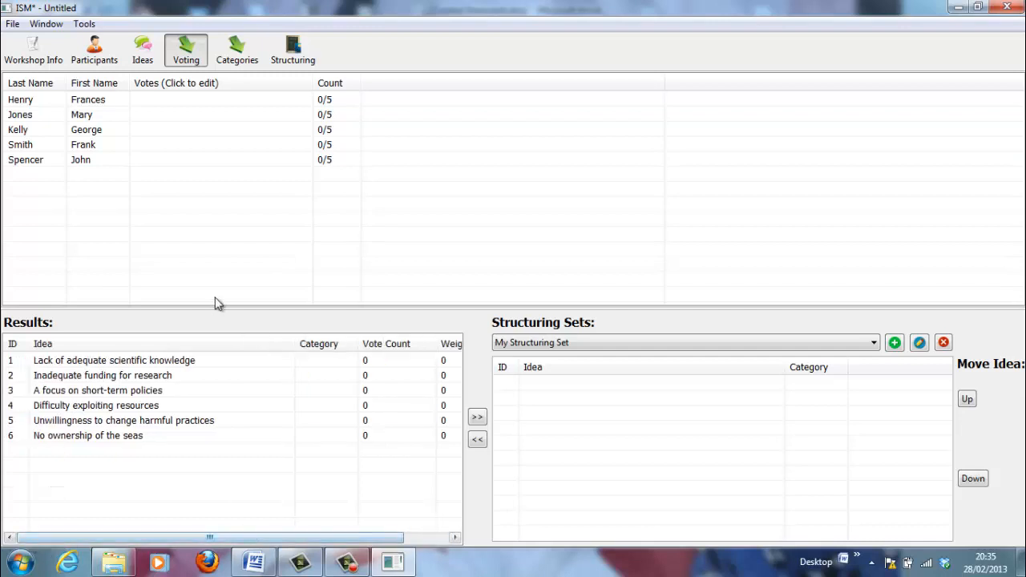
pyautogui.click(161, 99)
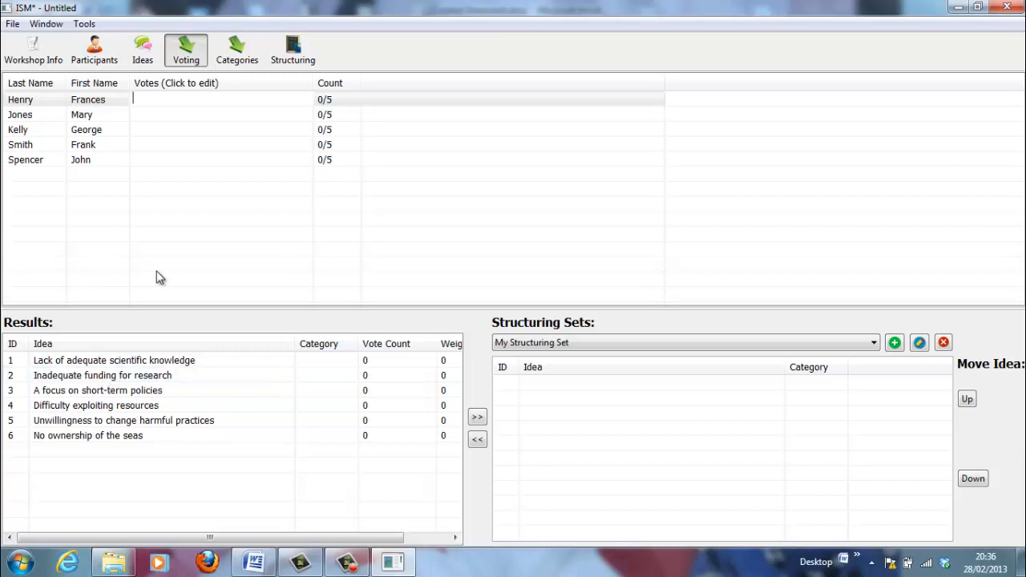
# Enter ranked votes 2 1 4 3 6, 4 1 2 5 6, 6 2 1 3 4, 5 4 3 2 1 and 4 1 3 2 5
pyautogui.write('2')
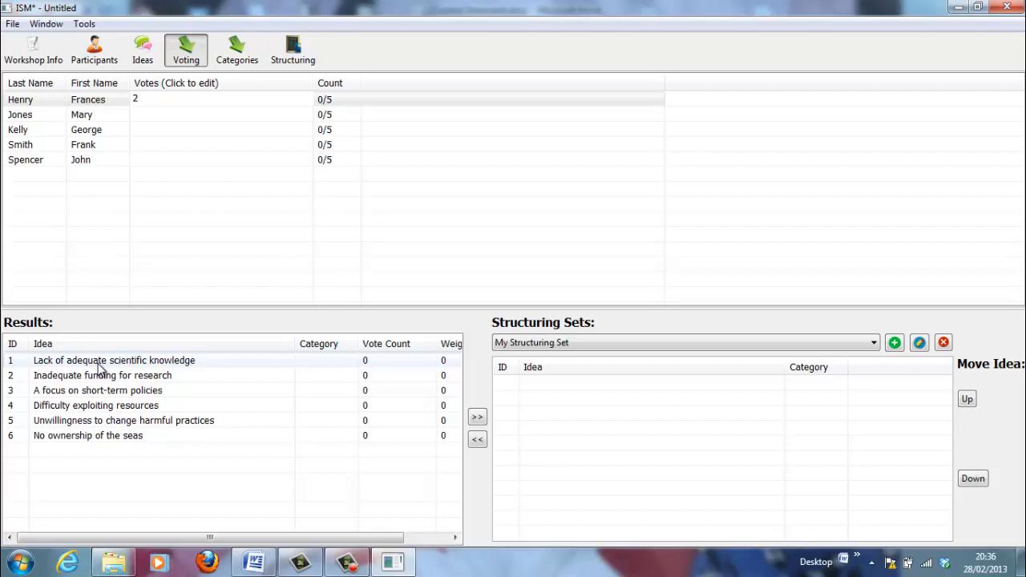
pyautogui.write('1')
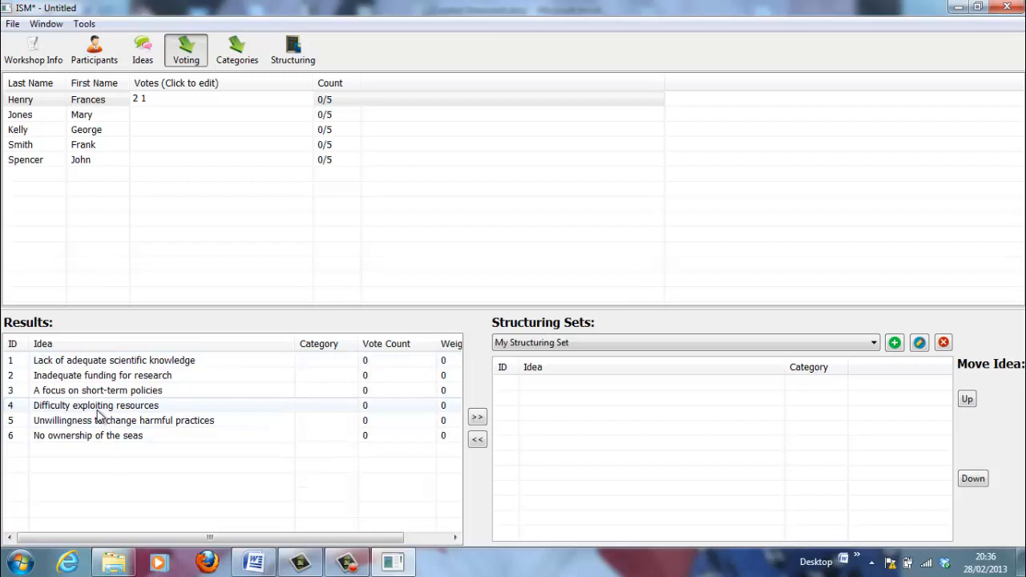
pyautogui.write(' 4 3 6')
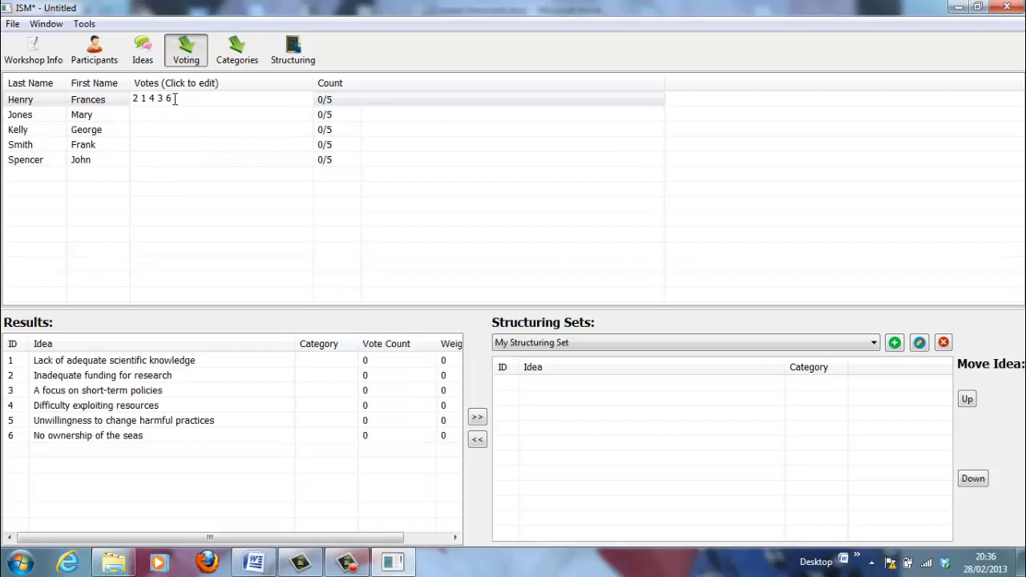
pyautogui.click(147, 113)
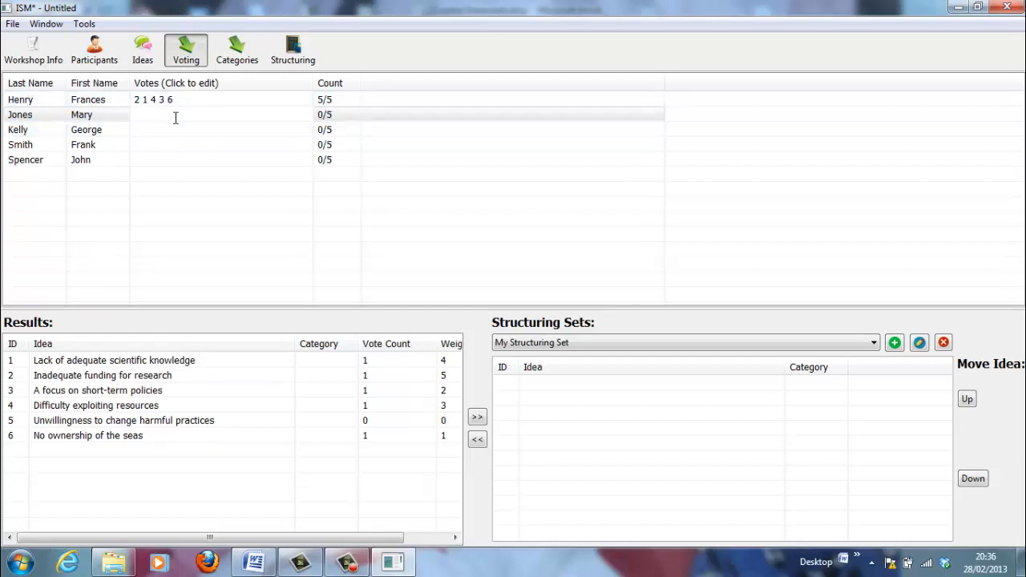
pyautogui.write('4 1 2 5 6')
pyautogui.click(206, 128)
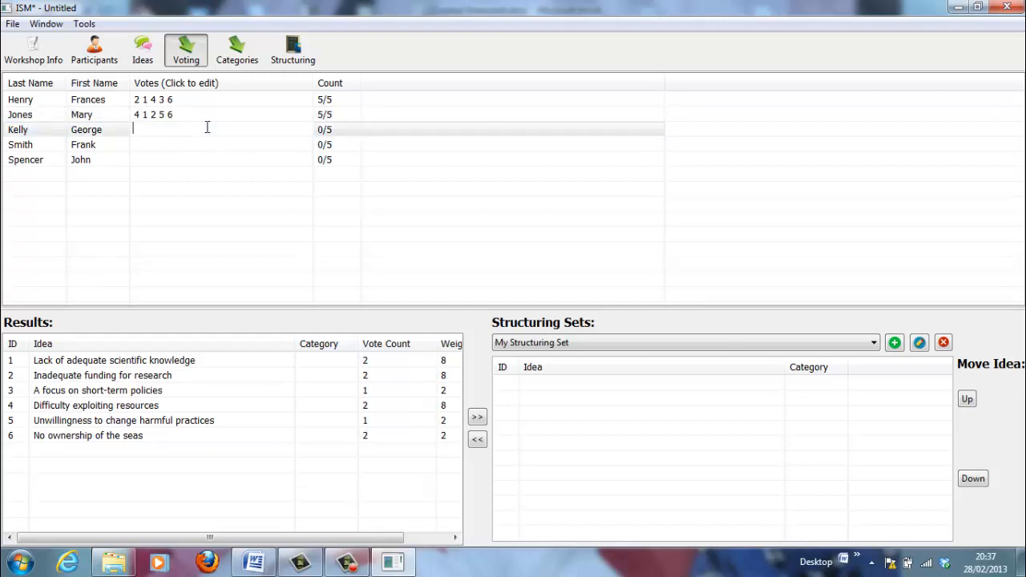
pyautogui.write('6 2 1 3 4')
pyautogui.click(178, 143)
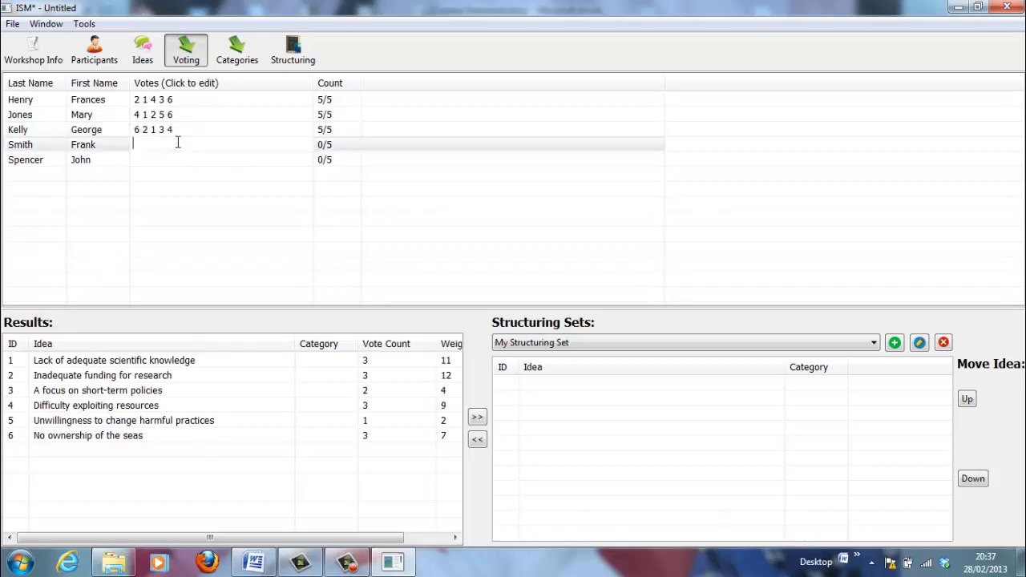
pyautogui.write('5 4 3 2 1')
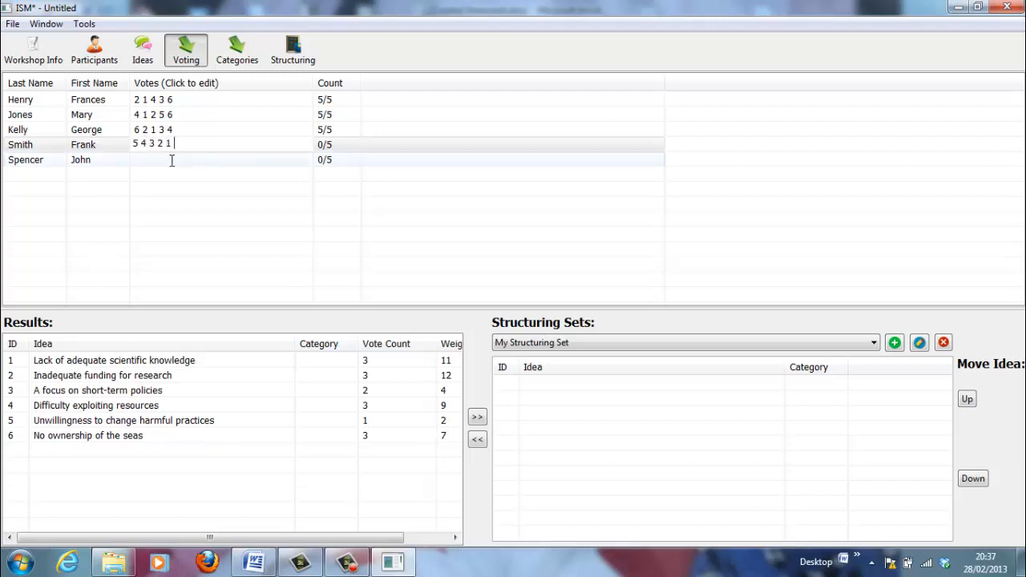
pyautogui.click(171, 159)
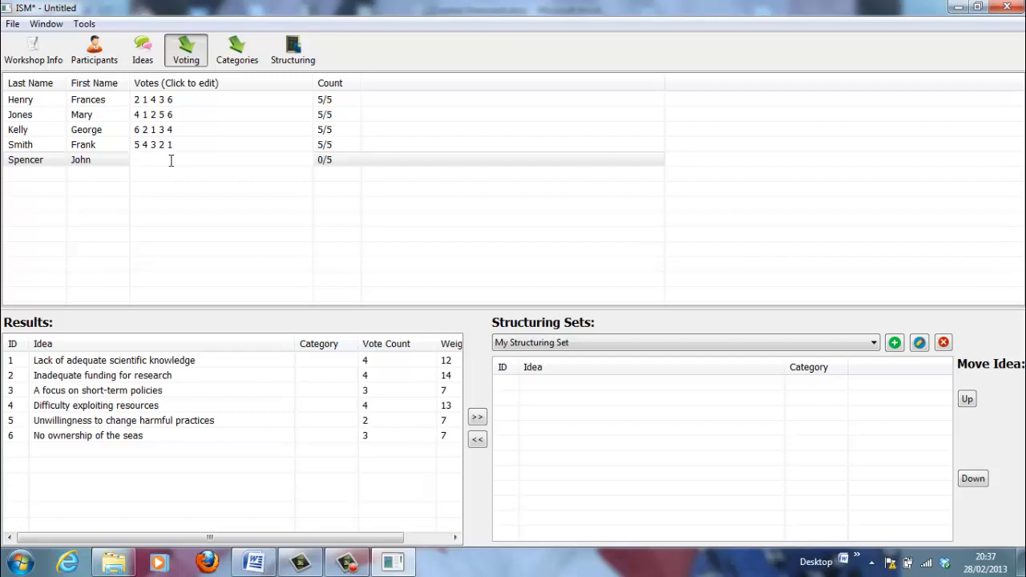
pyautogui.write('4 1 3 2 5')
# Commit the last participant's votes and sort Results by Weighted Votes, highest first
pyautogui.press('Return')
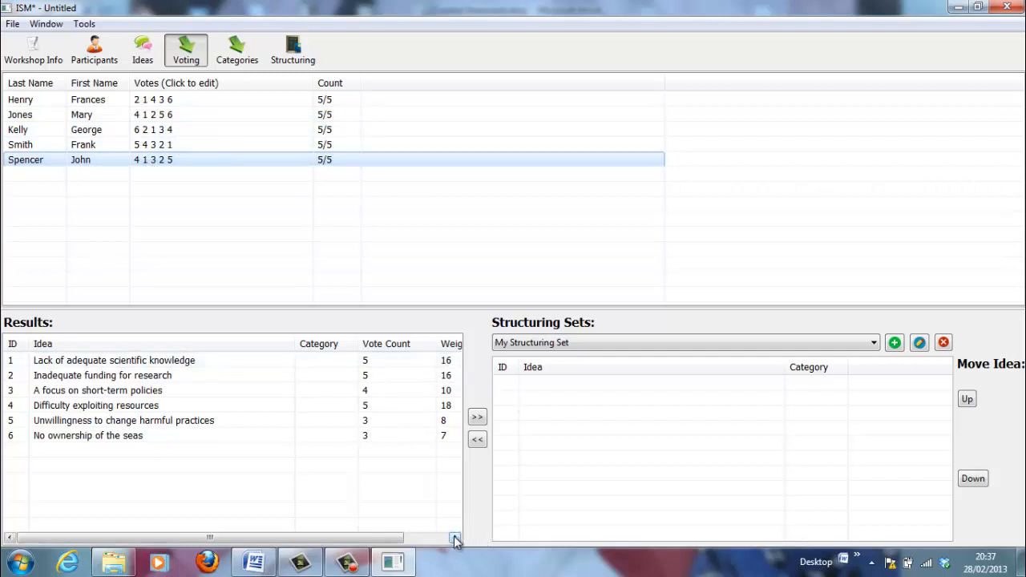
pyautogui.moveTo(454, 537); pyautogui.dragTo(454, 537)
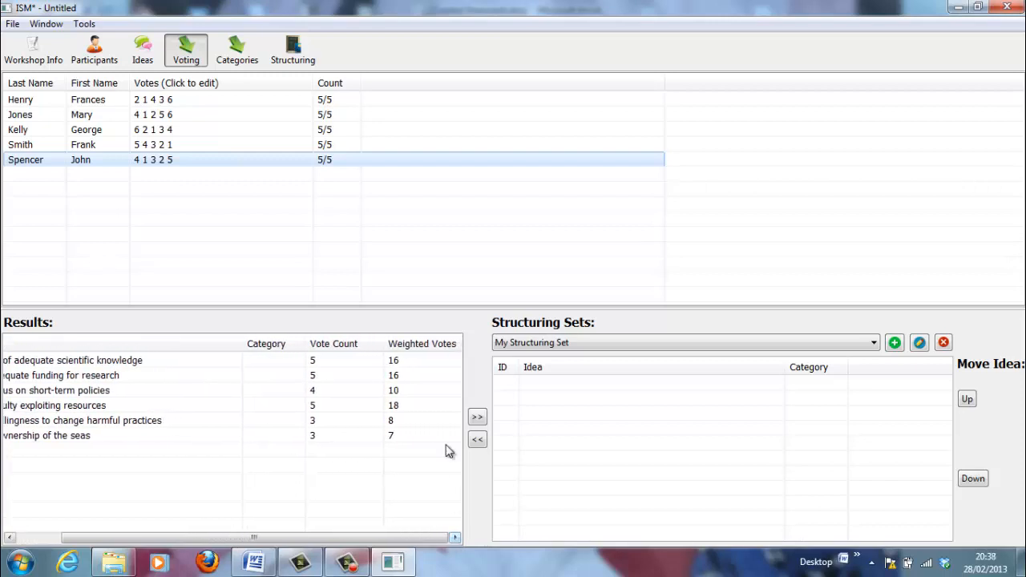
pyautogui.click(418, 345)
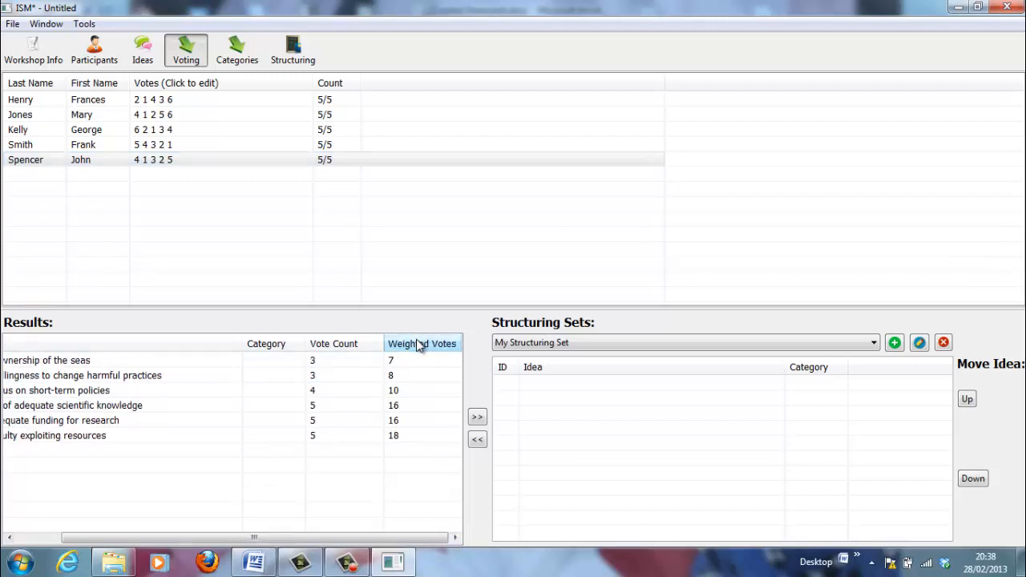
pyautogui.click(419, 344)
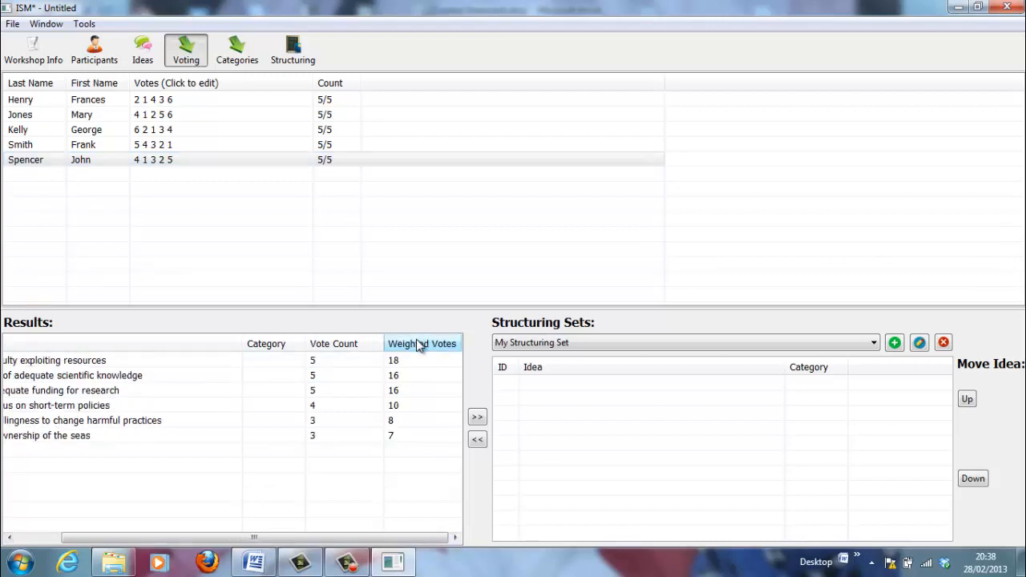
pyautogui.click(416, 343)
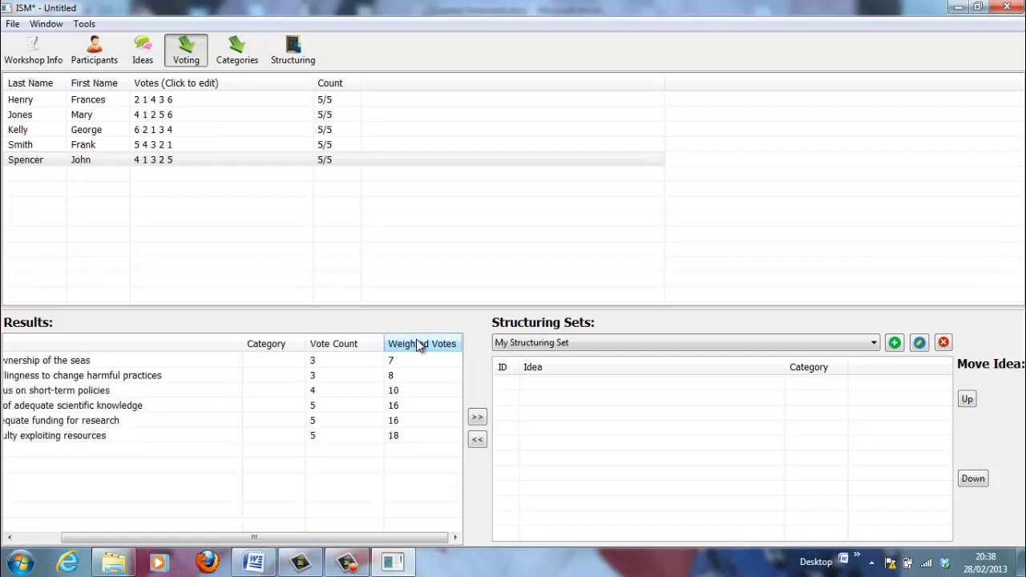
pyautogui.click(416, 342)
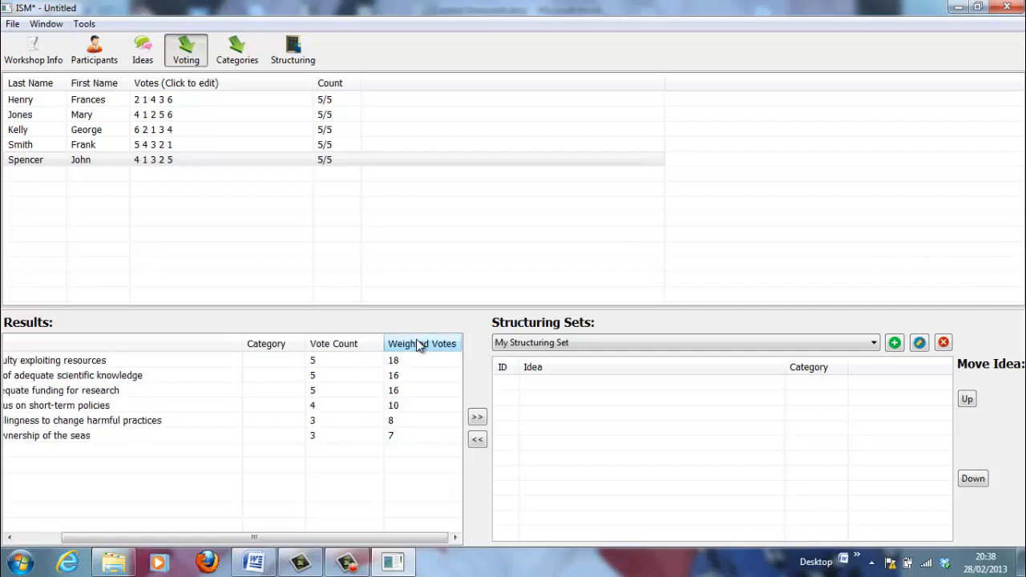
pyautogui.click(26, 537)
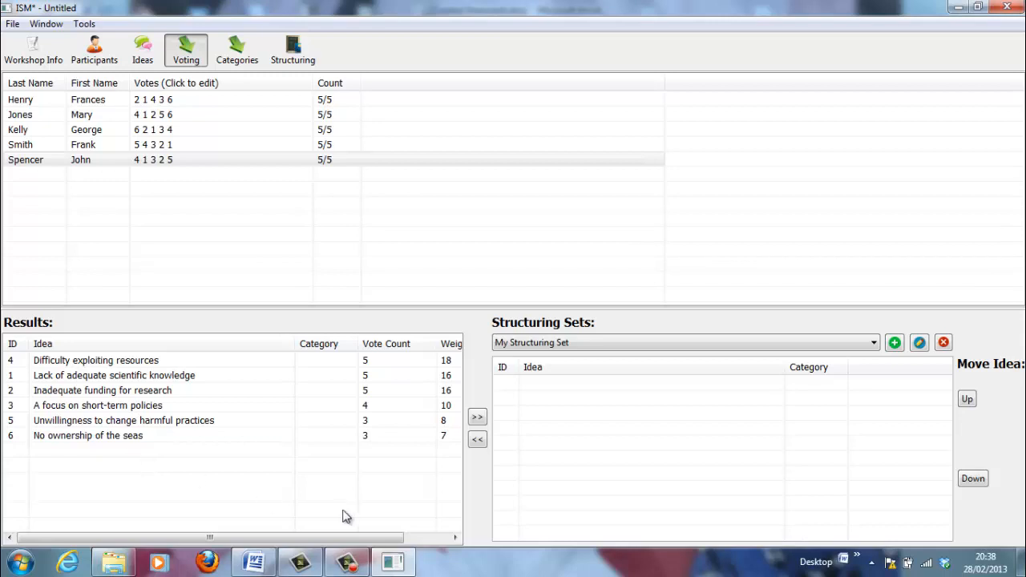
pyautogui.click(455, 541)
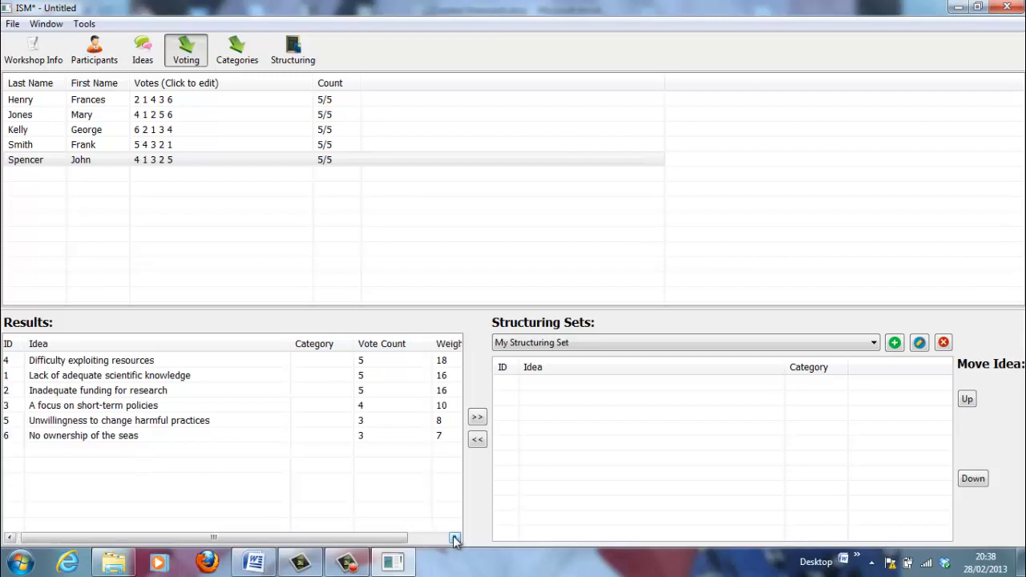
# Add Difficulty exploiting resources, Lack of adequate scientific knowledge and Inadequate funding for research to My Structuring Set
pyautogui.click(106, 362)
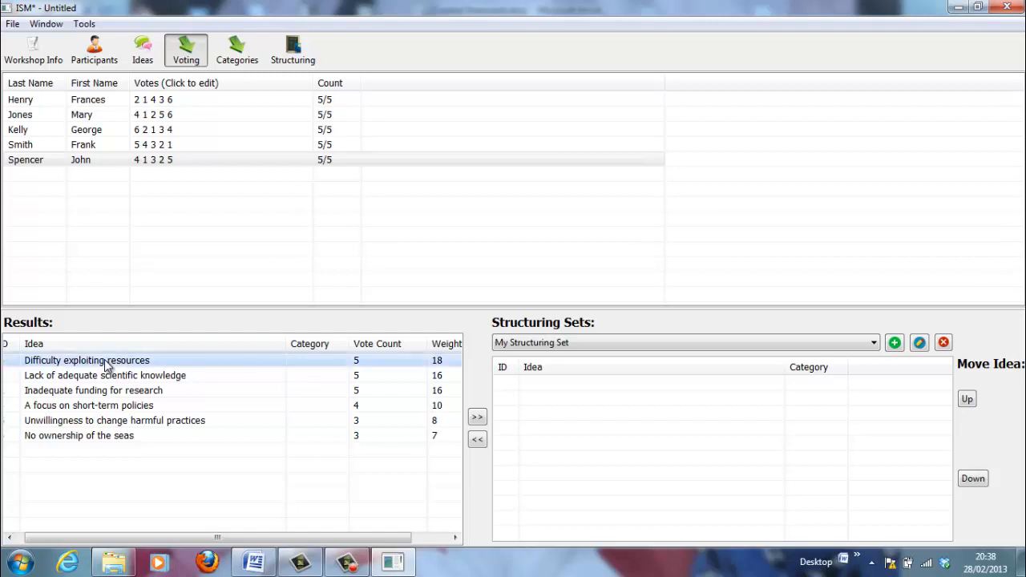
pyautogui.click(478, 418)
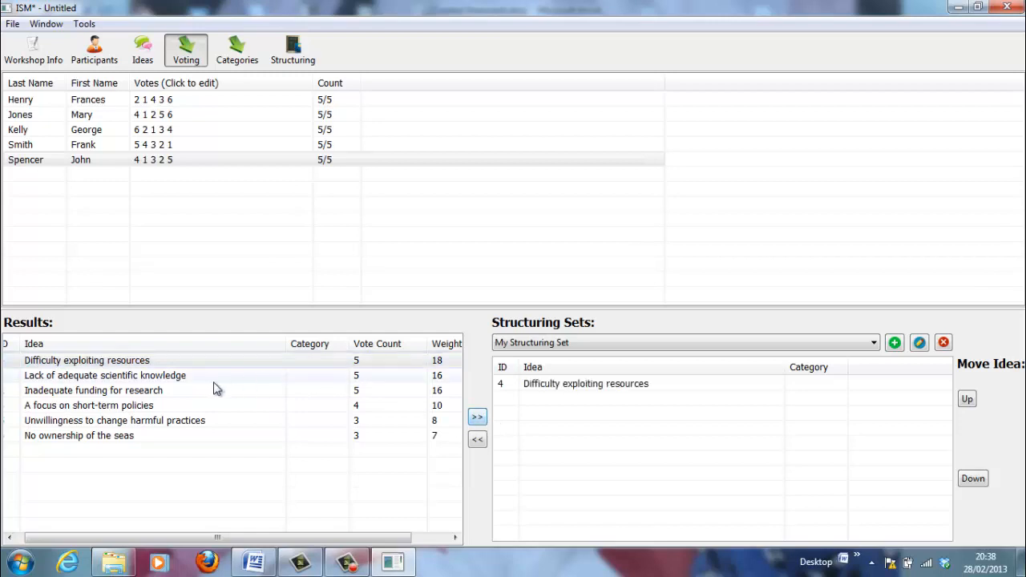
pyautogui.click(202, 379)
pyautogui.click(477, 417)
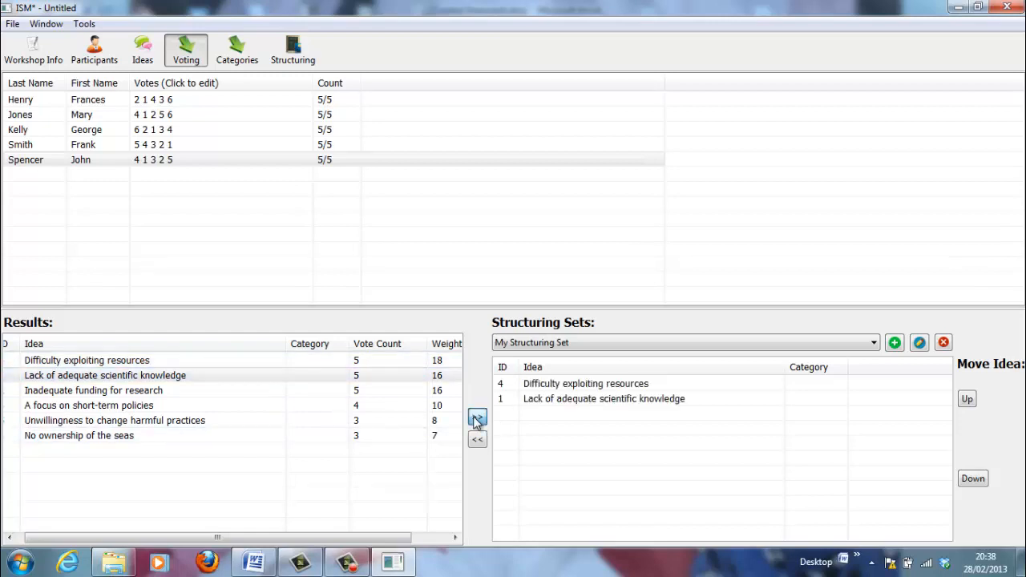
pyautogui.click(371, 393)
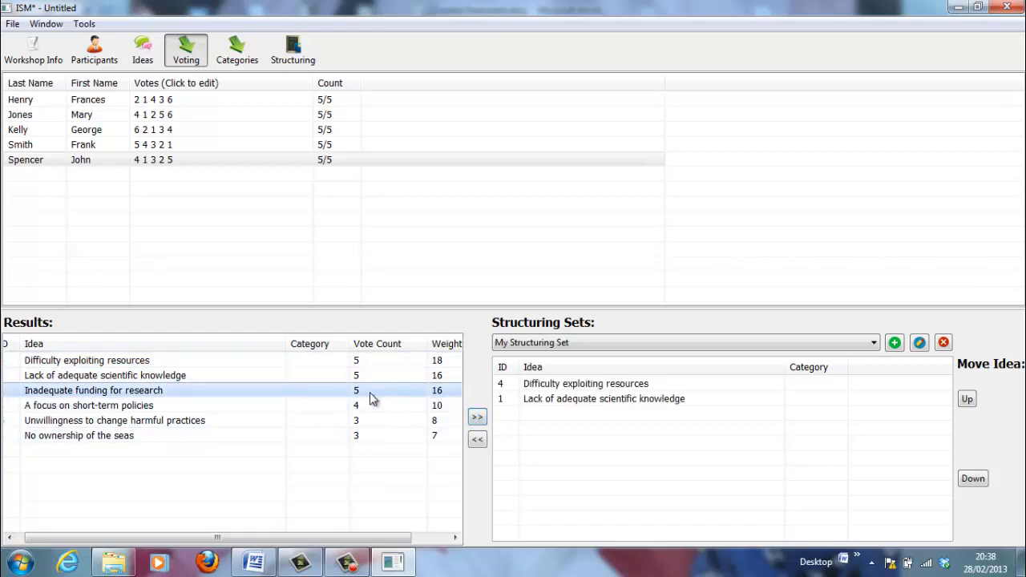
pyautogui.click(477, 418)
# Add A focus on short-term policies, Unwillingness to change harmful practices and No ownership of the seas
pyautogui.click(427, 406)
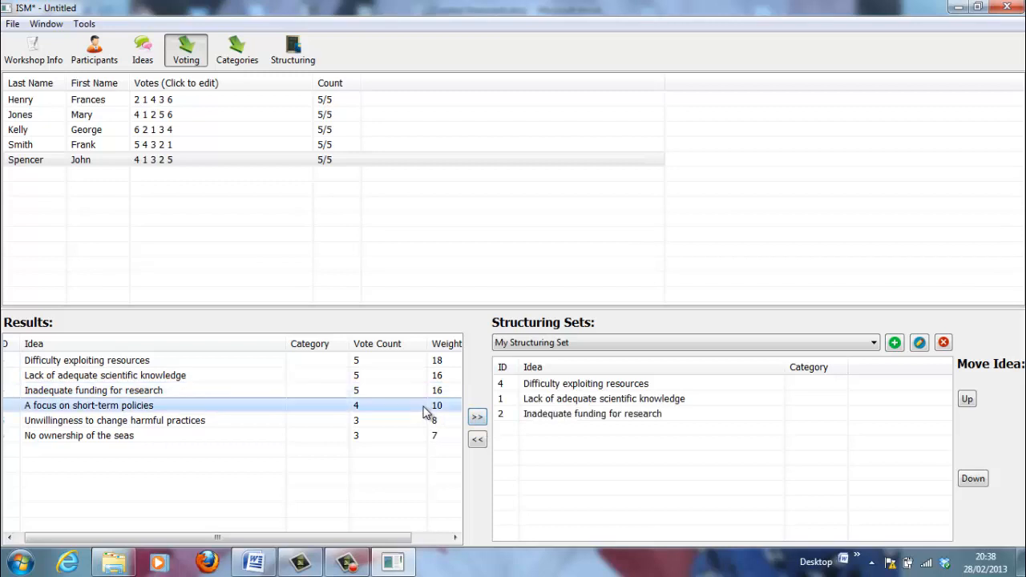
pyautogui.click(478, 418)
pyautogui.click(416, 420)
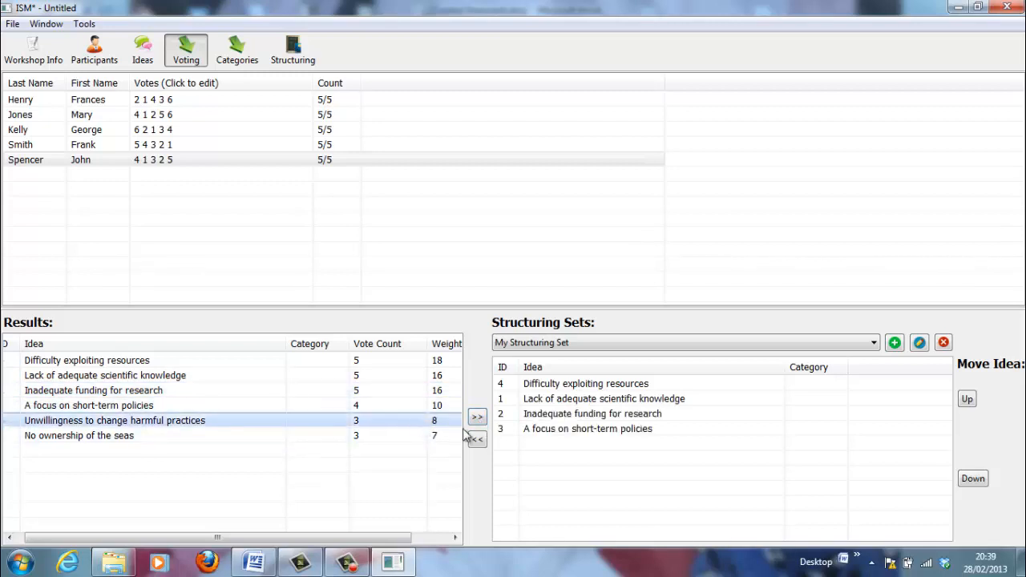
pyautogui.click(477, 419)
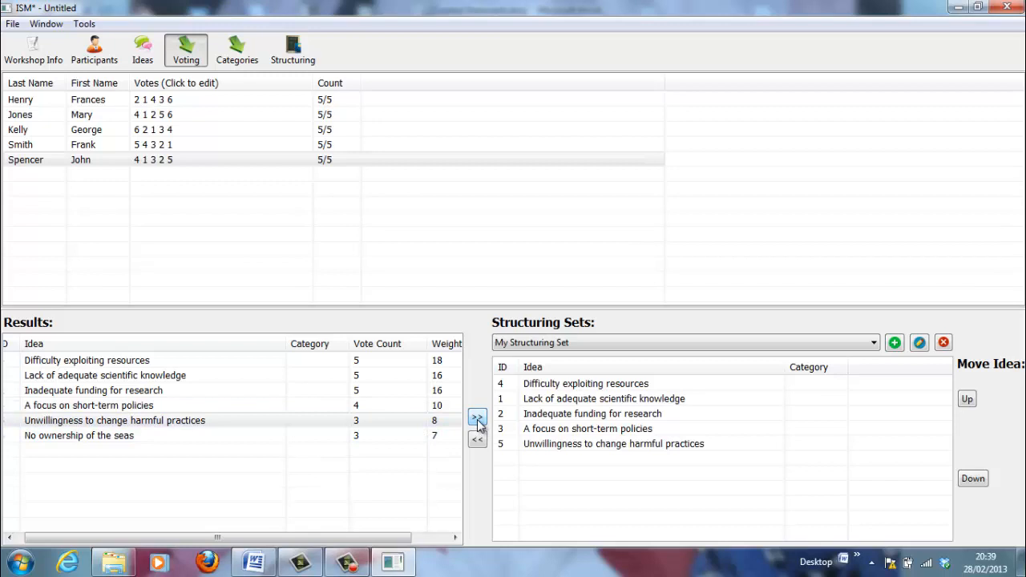
pyautogui.click(401, 440)
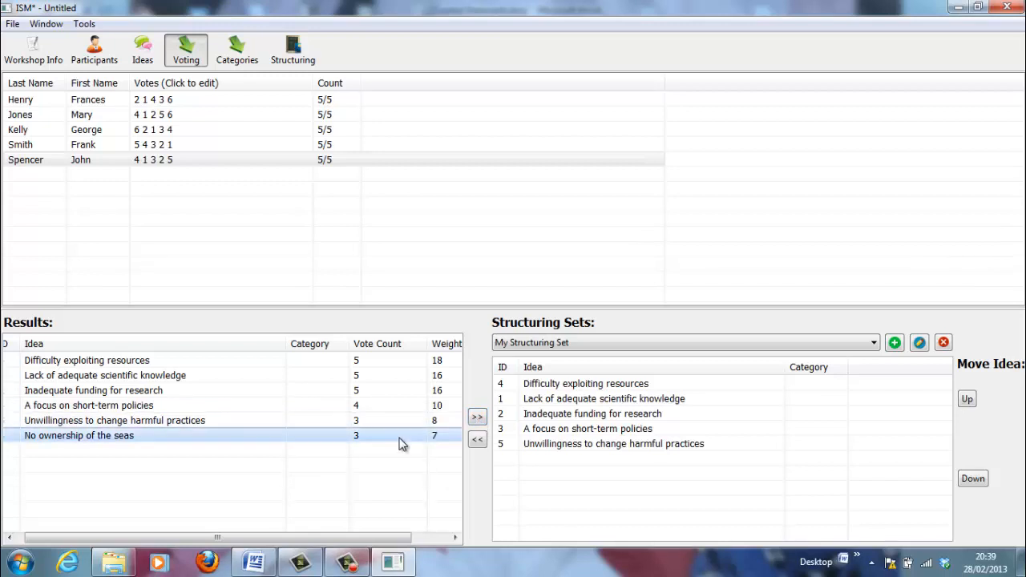
pyautogui.click(477, 418)
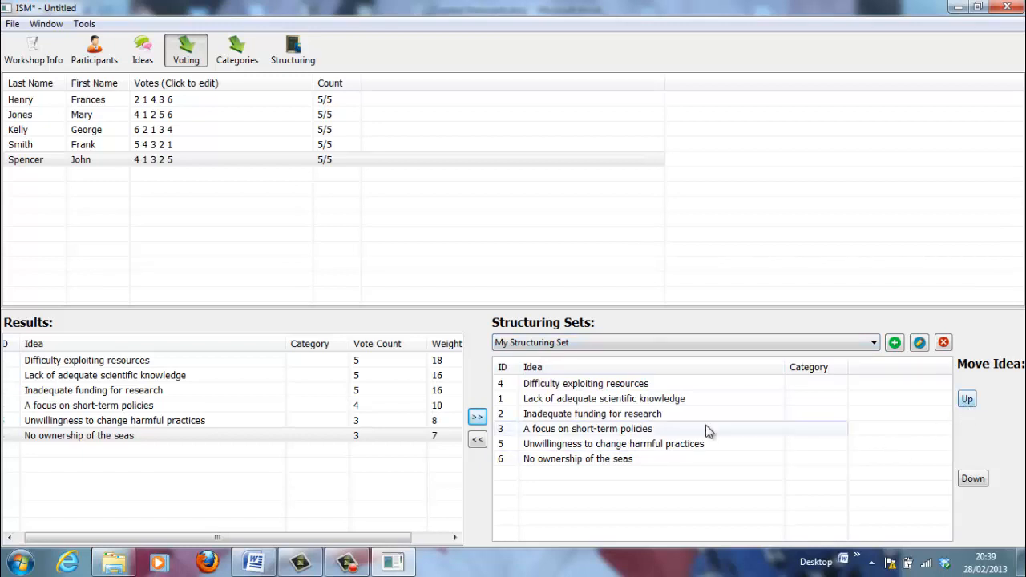
# Move Inadequate funding for research to the top, then raise the short-term policies and harmful-practices ideas
pyautogui.click(685, 415)
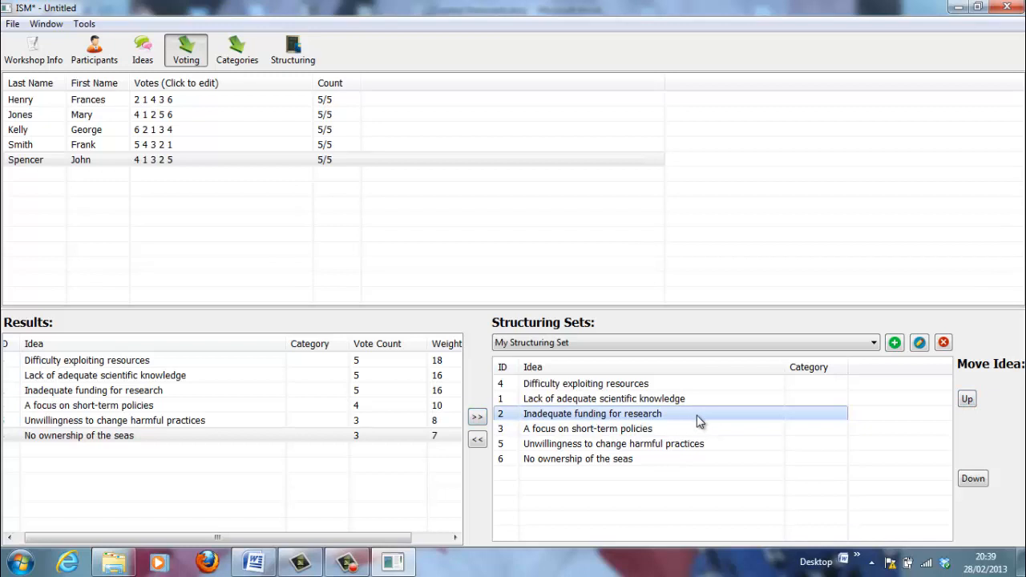
pyautogui.click(968, 400)
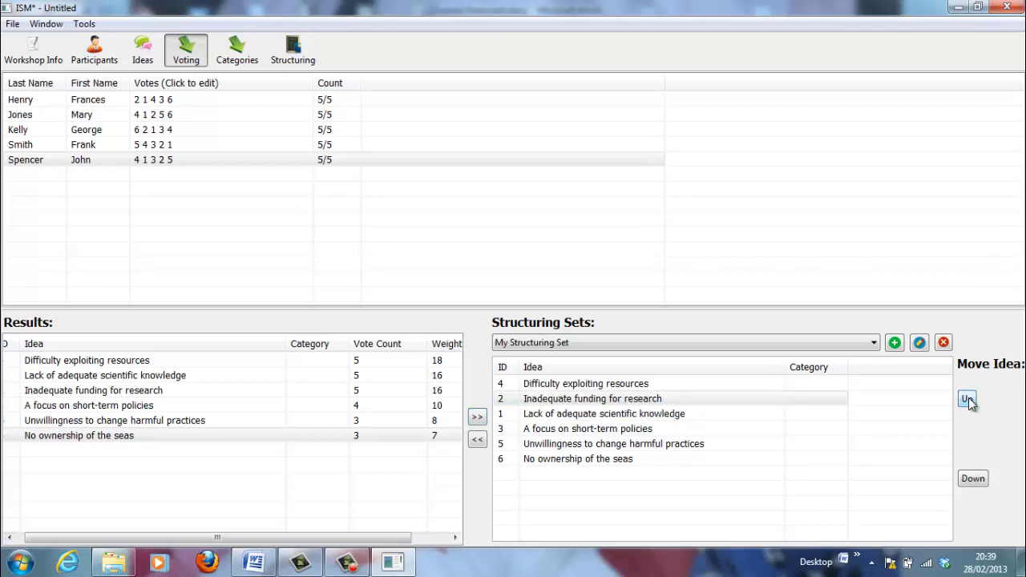
pyautogui.click(967, 400)
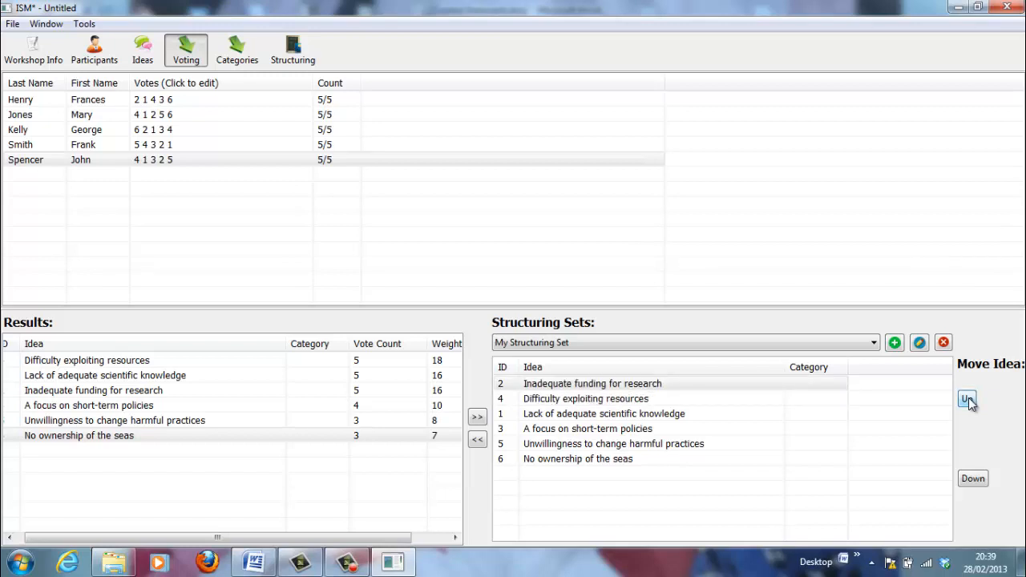
pyautogui.click(664, 433)
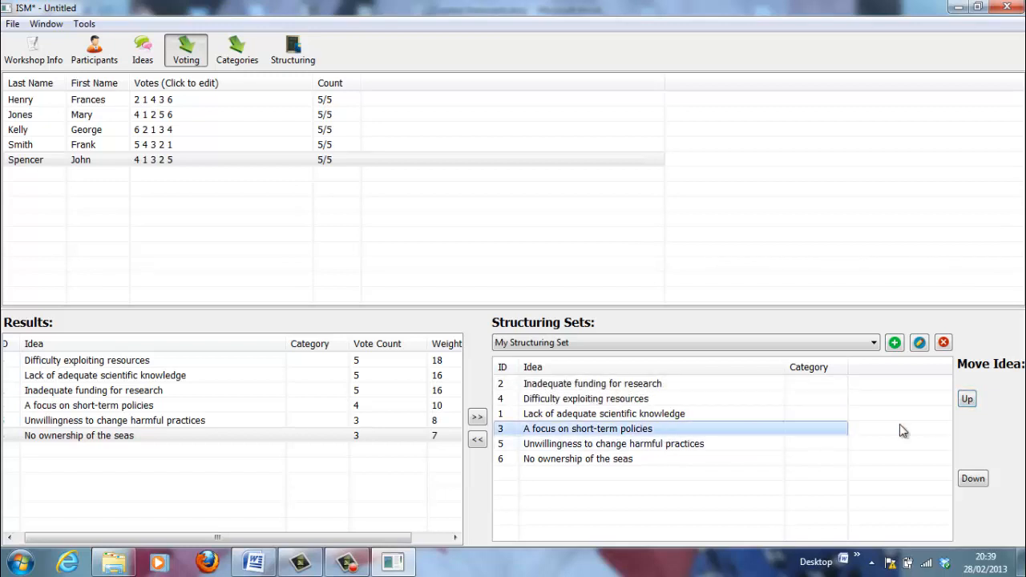
pyautogui.click(968, 398)
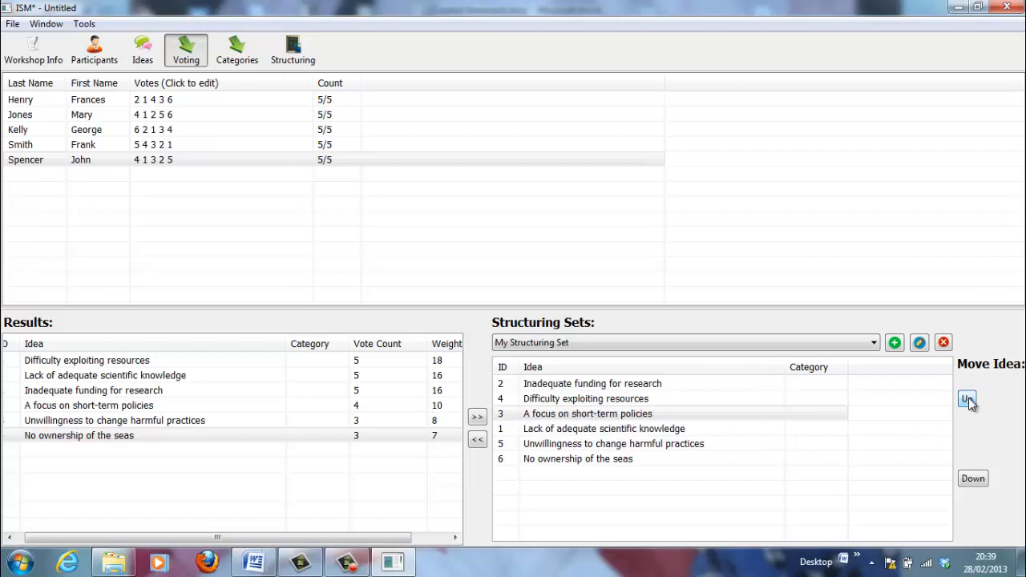
pyautogui.click(967, 399)
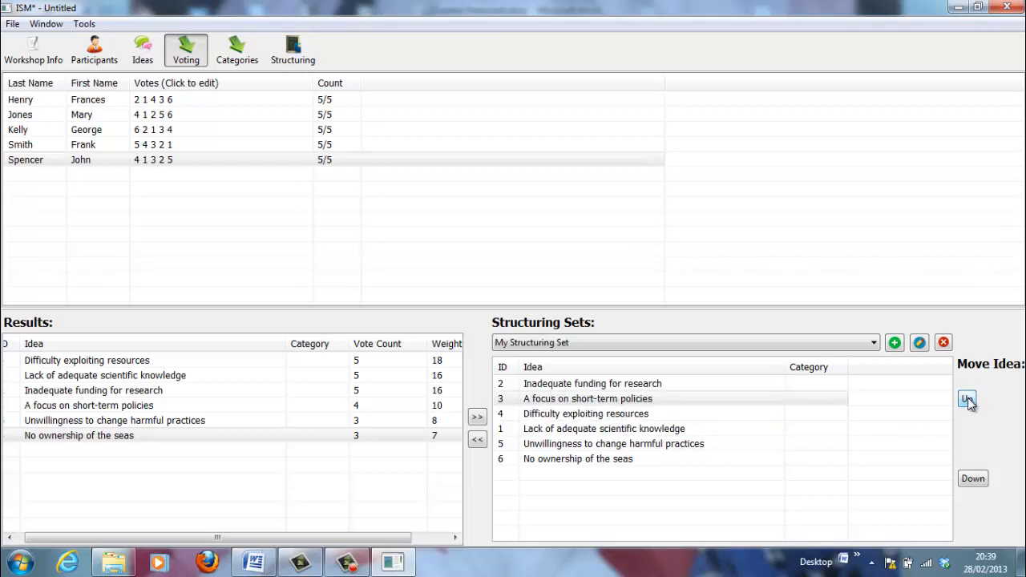
pyautogui.click(633, 444)
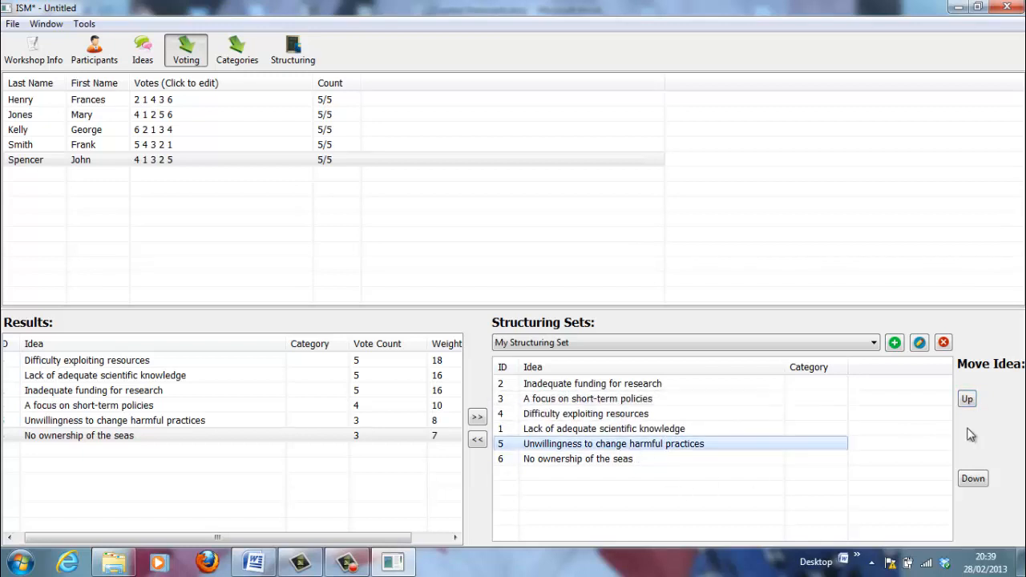
pyautogui.click(967, 399)
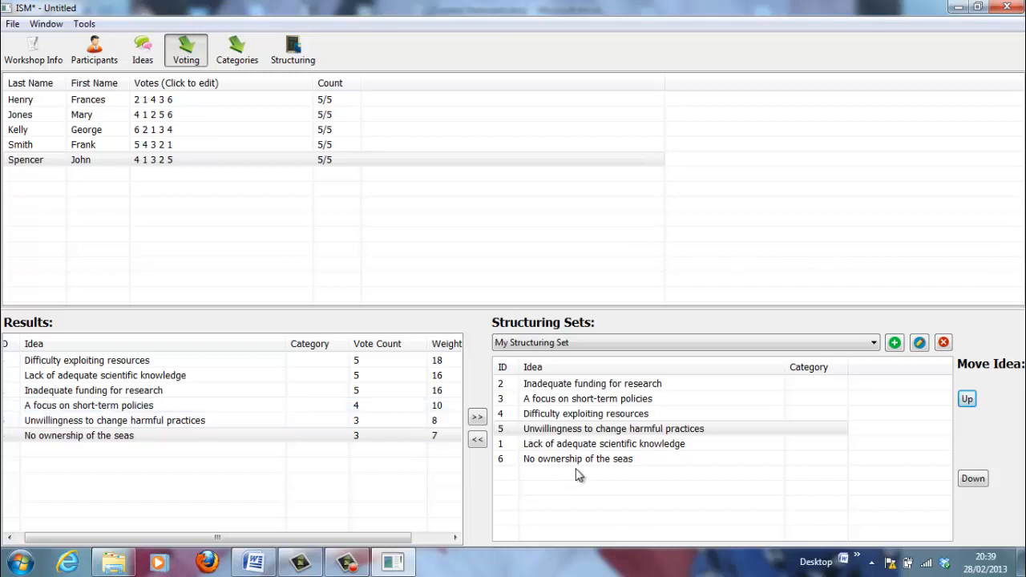
# Create a new structuring set named 'My second set for structuring'
pyautogui.click(873, 343)
pyautogui.click(877, 355)
pyautogui.click(895, 343)
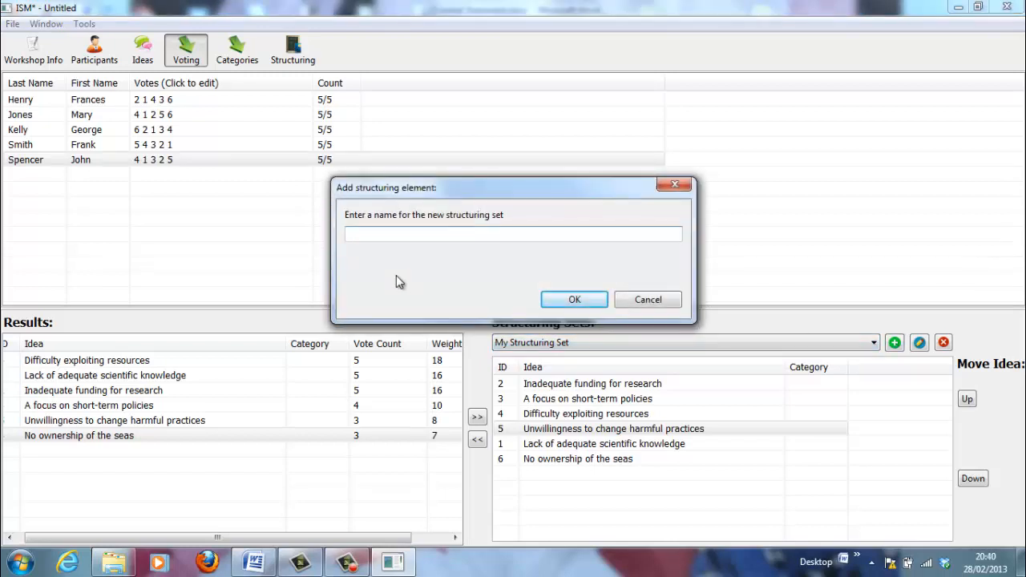
pyautogui.write('My second set for structuring')
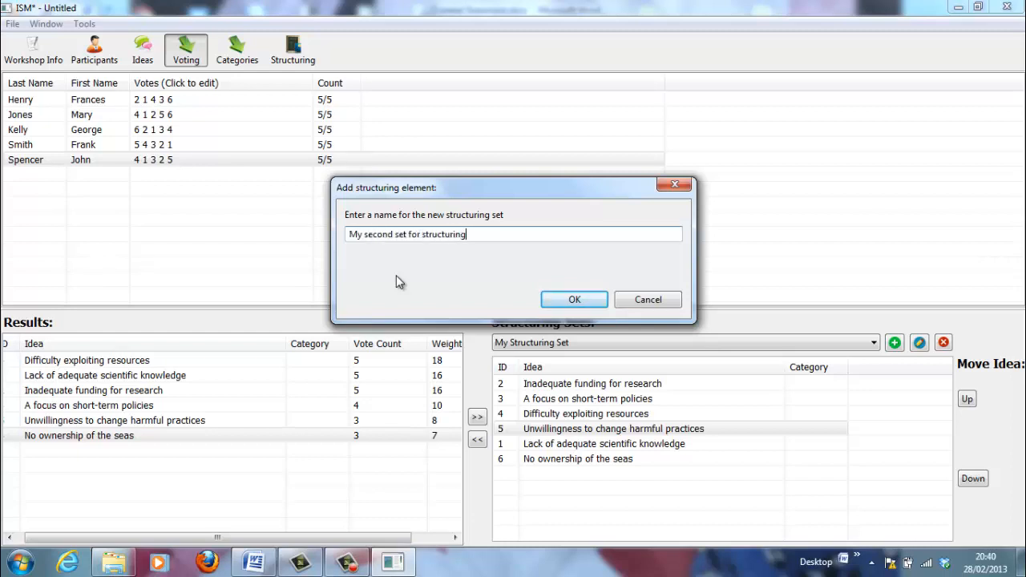
pyautogui.click(577, 301)
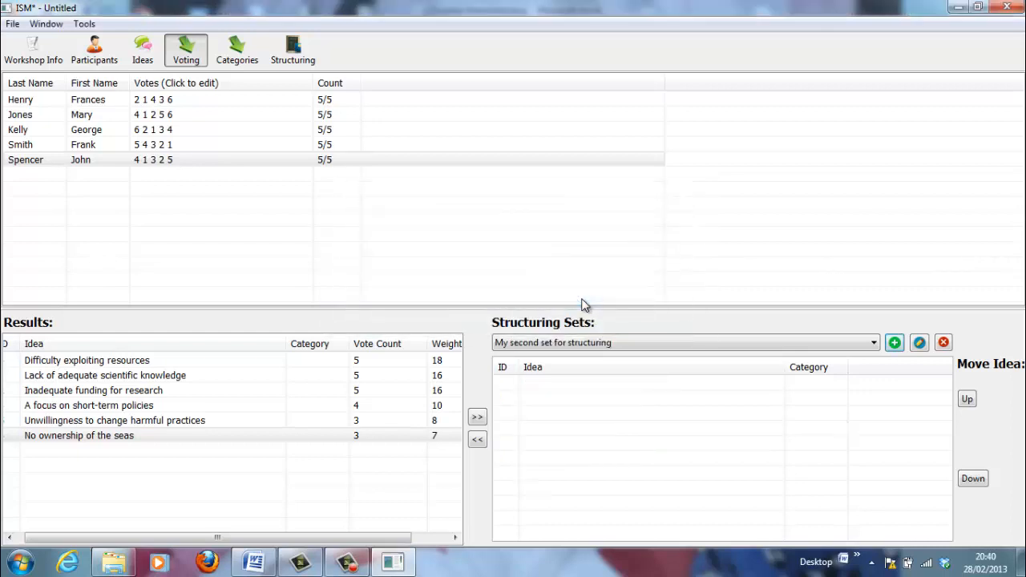
# Add the top five ideas, Difficulty exploiting resources through Unwillingness to change harmful practices, then reselect My Structuring Set
pyautogui.click(206, 366)
pyautogui.click(478, 418)
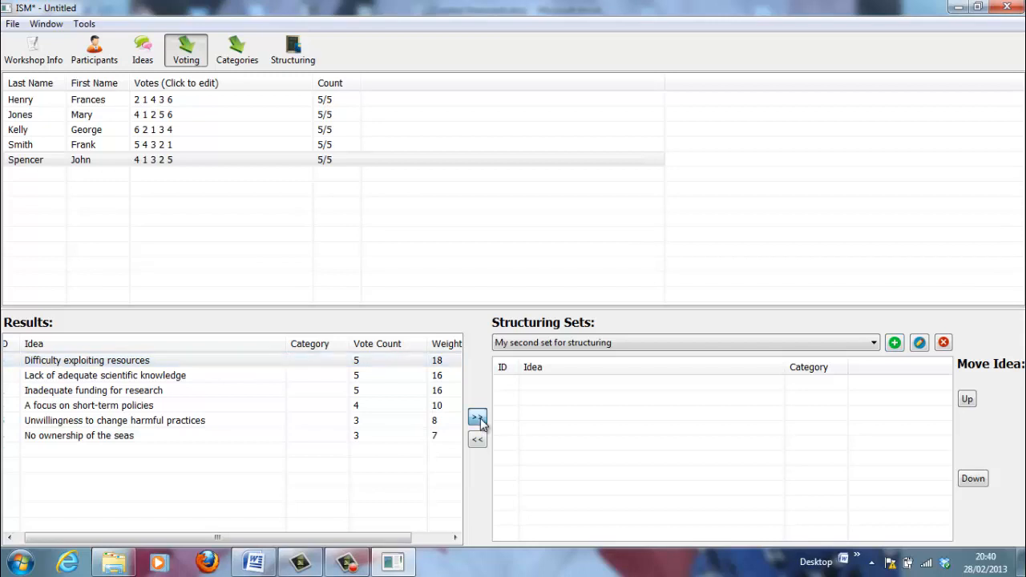
pyautogui.click(293, 376)
pyautogui.click(477, 418)
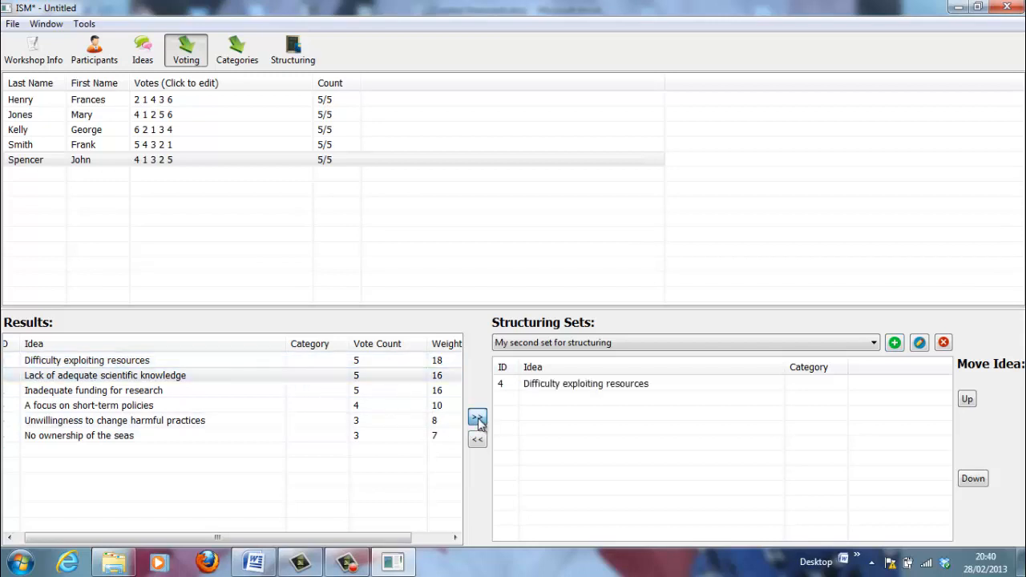
pyautogui.click(366, 392)
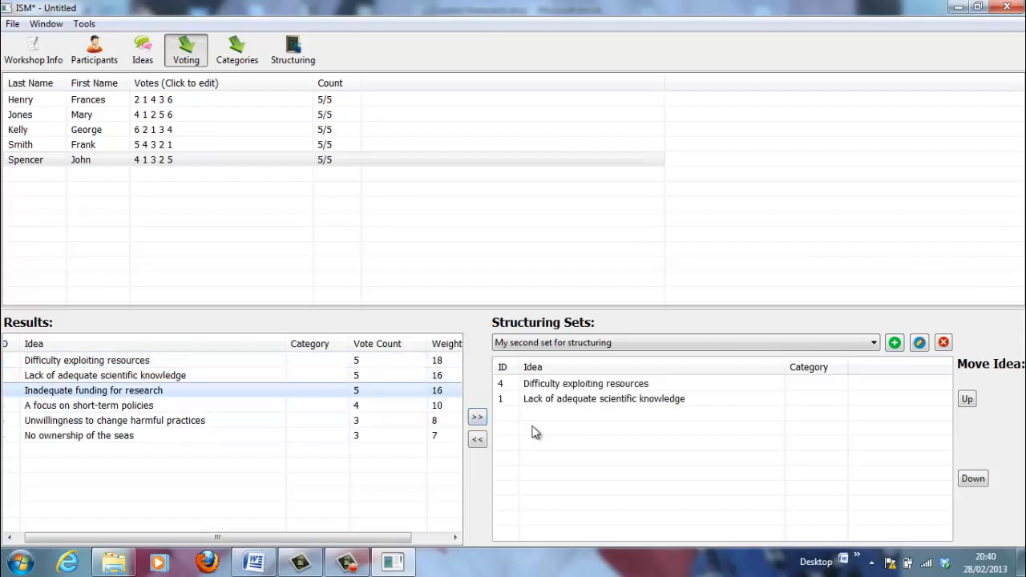
pyautogui.click(477, 417)
pyautogui.click(422, 408)
pyautogui.click(477, 417)
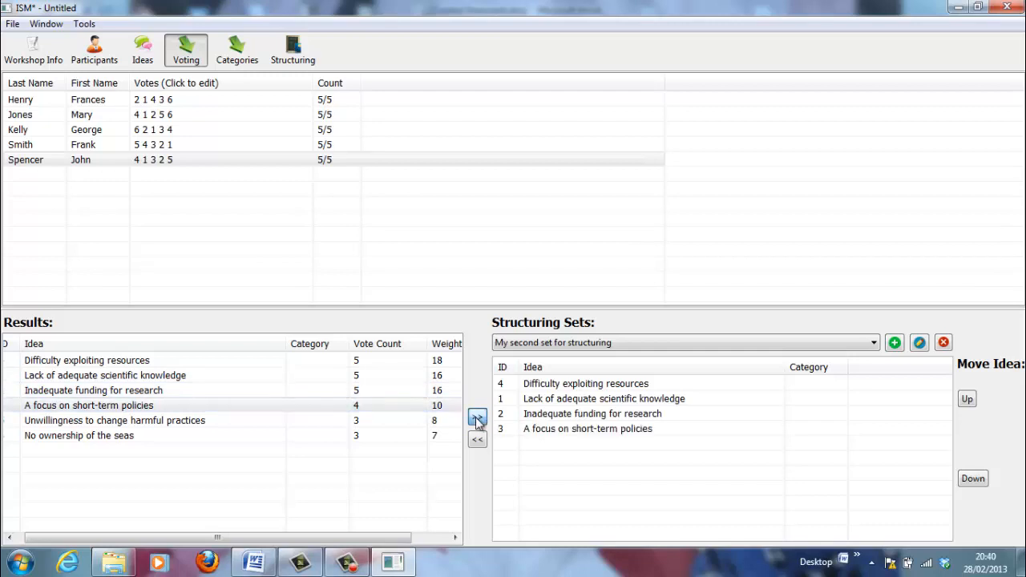
pyautogui.click(417, 425)
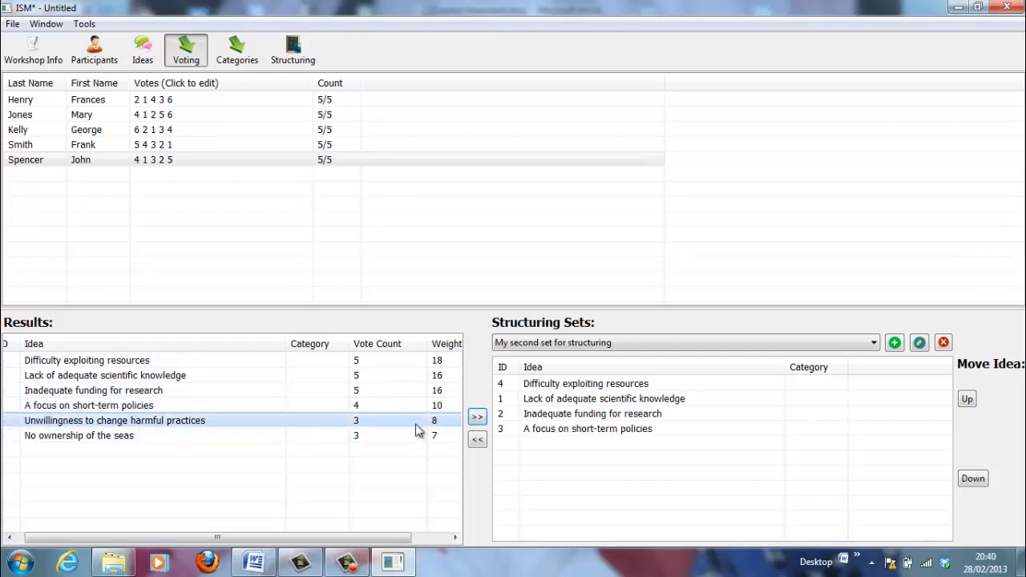
pyautogui.click(477, 417)
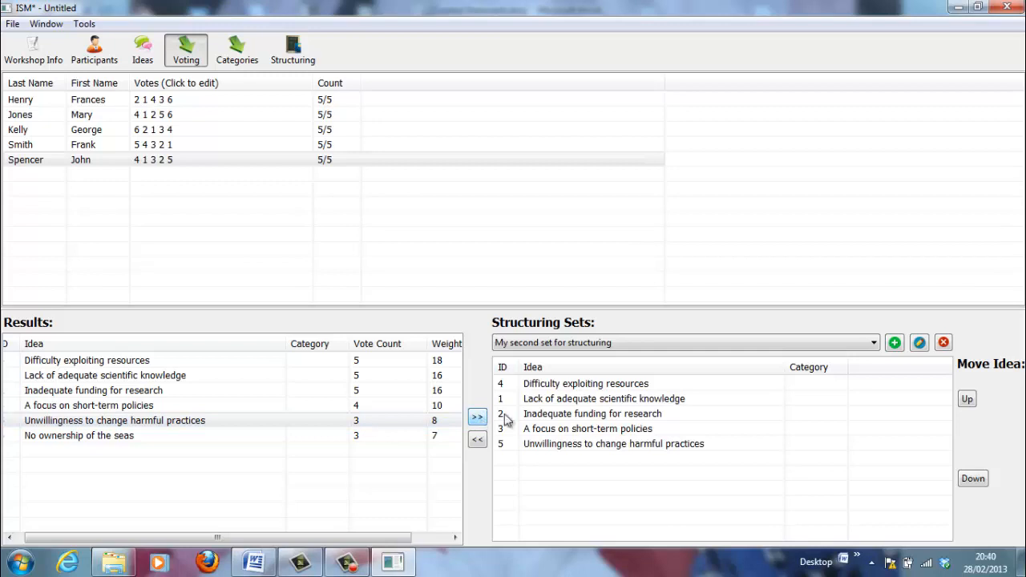
pyautogui.click(875, 344)
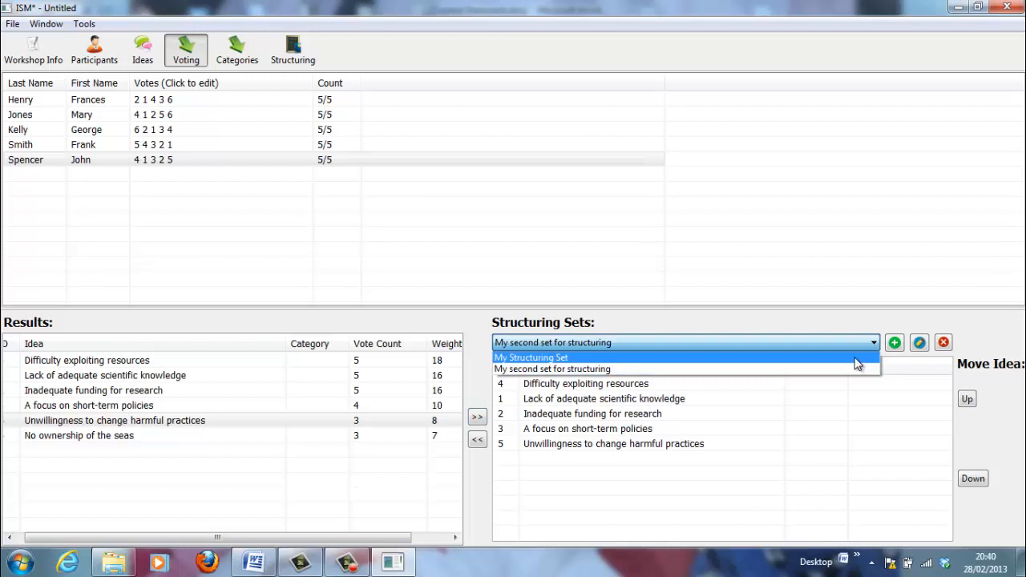
pyautogui.click(857, 355)
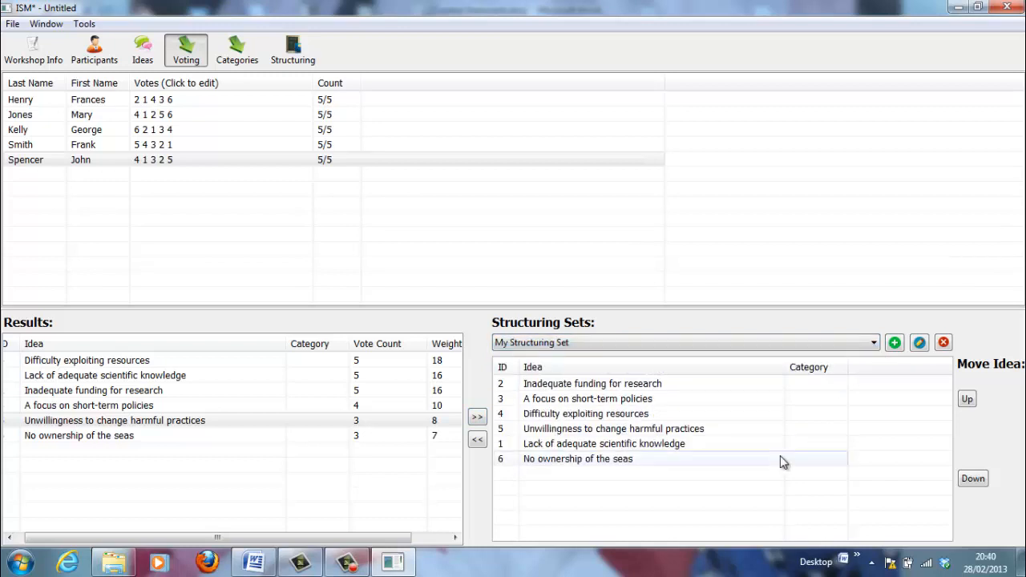
# Put scientific knowledge and funding in Category 1, the two policy ideas in Category 2, and Difficulty exploiting resources in new Category 3
pyautogui.click(235, 53)
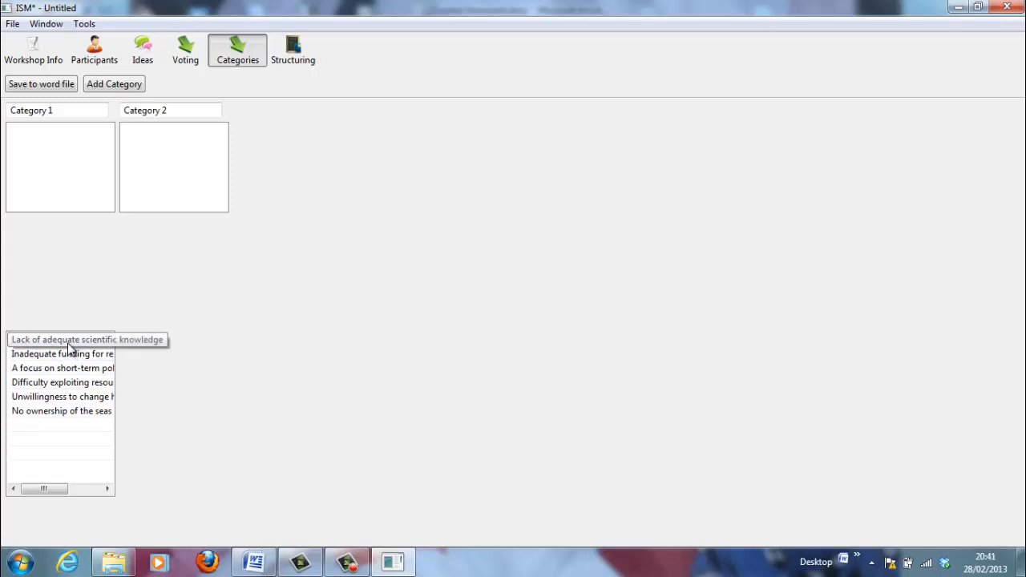
pyautogui.moveTo(70, 349); pyautogui.dragTo(62, 134)
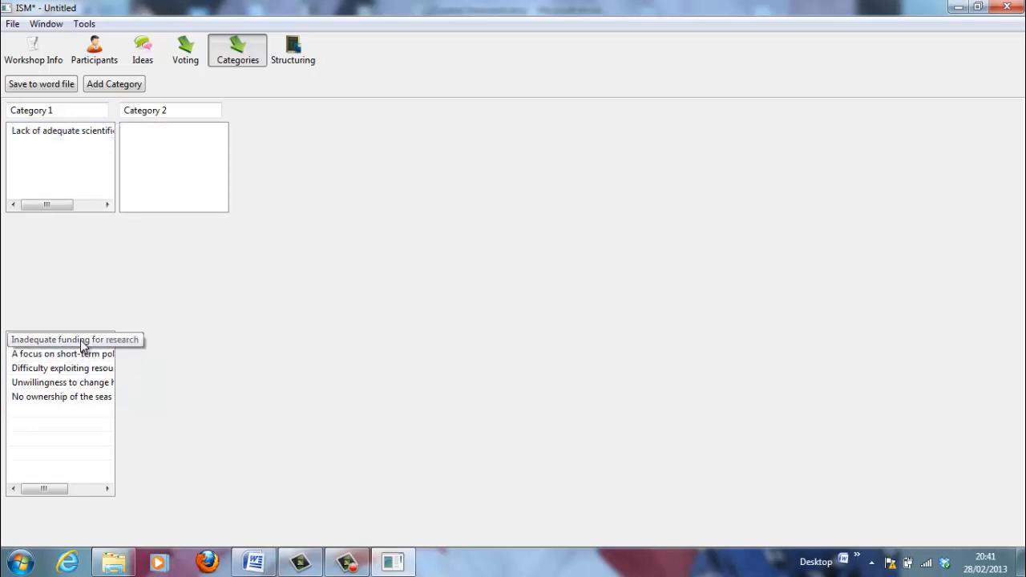
pyautogui.moveTo(80, 340); pyautogui.dragTo(76, 138)
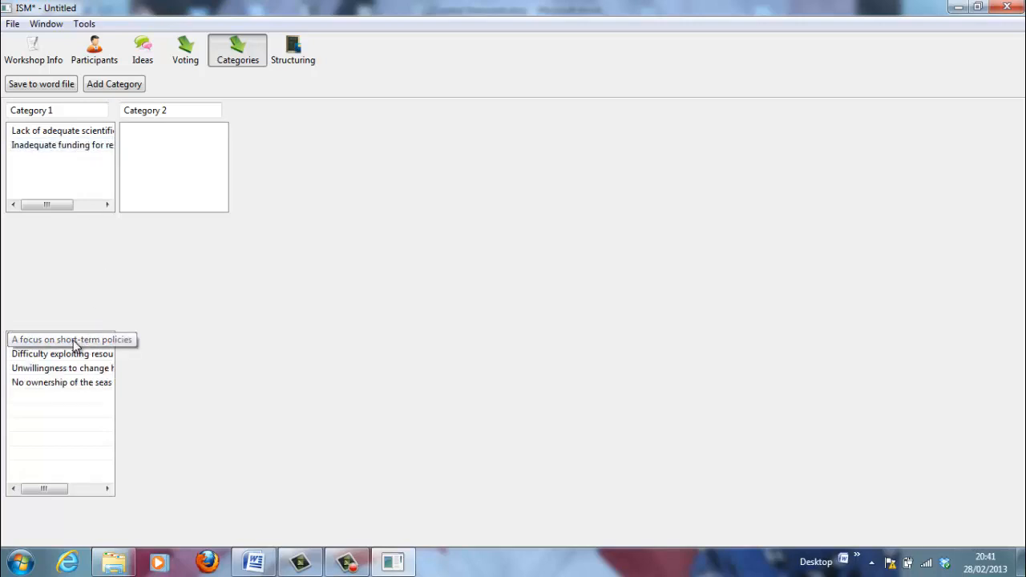
pyautogui.moveTo(75, 344); pyautogui.dragTo(184, 134)
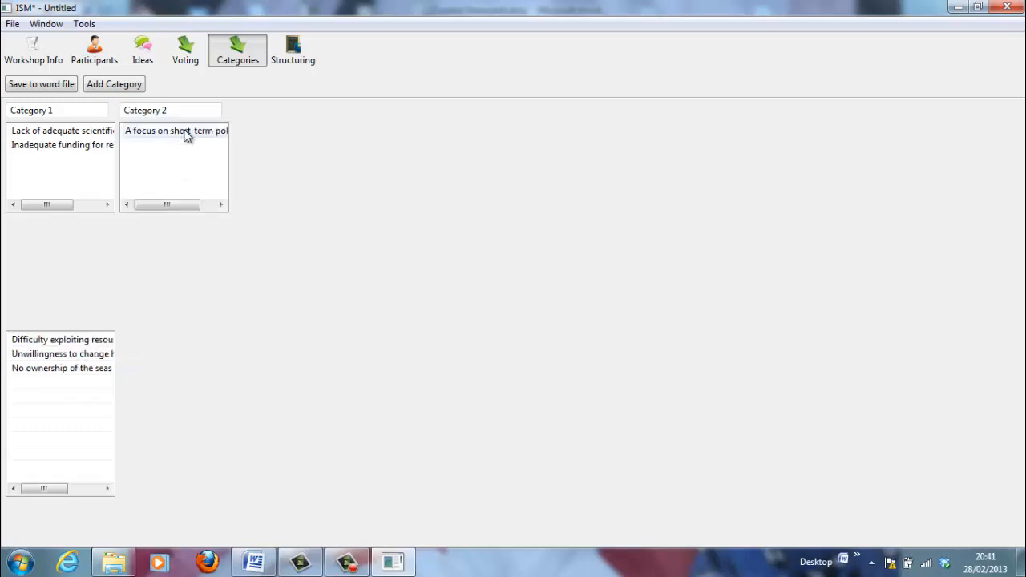
pyautogui.moveTo(93, 343); pyautogui.dragTo(191, 146)
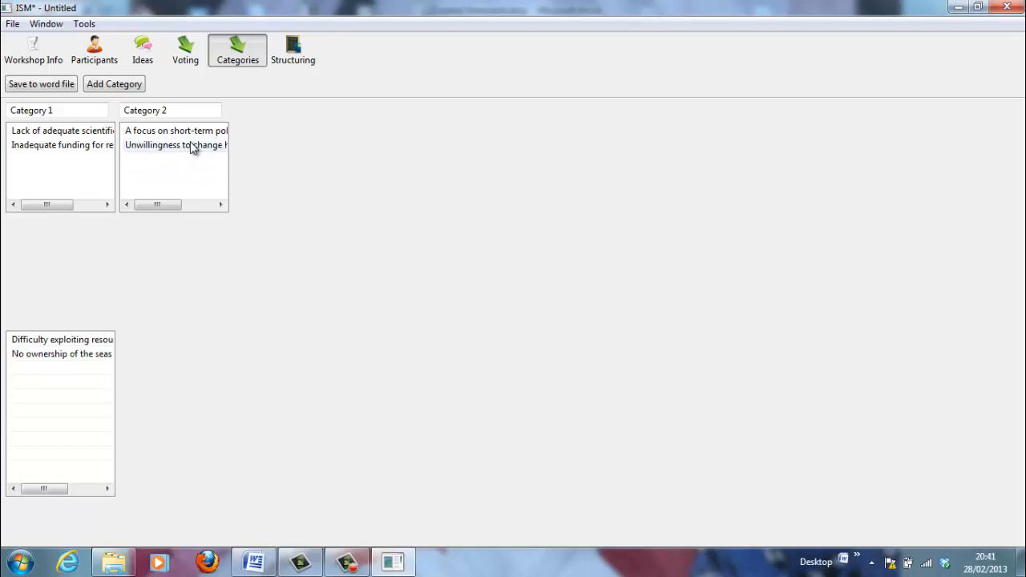
pyautogui.click(120, 85)
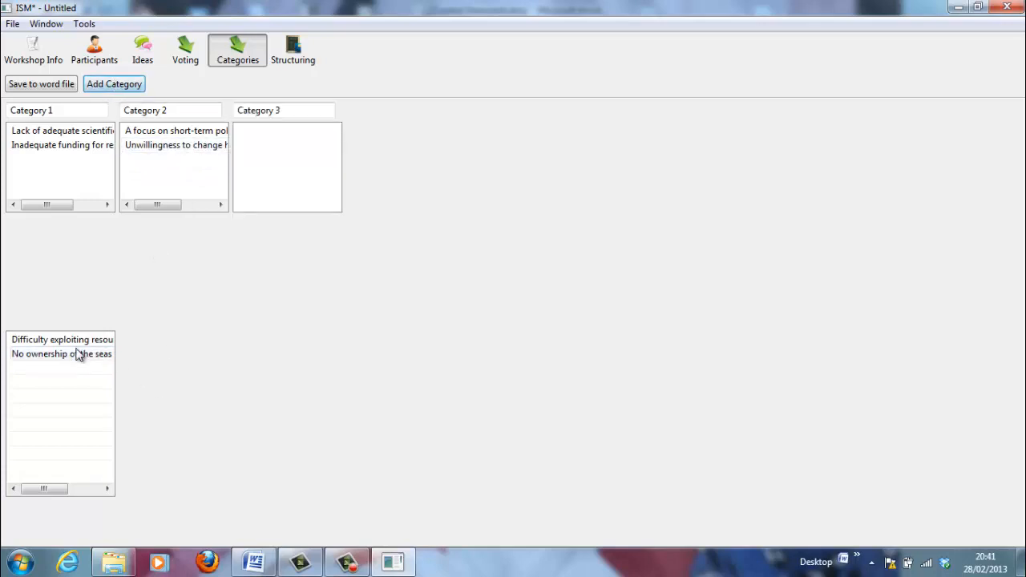
pyautogui.moveTo(78, 344); pyautogui.dragTo(296, 129)
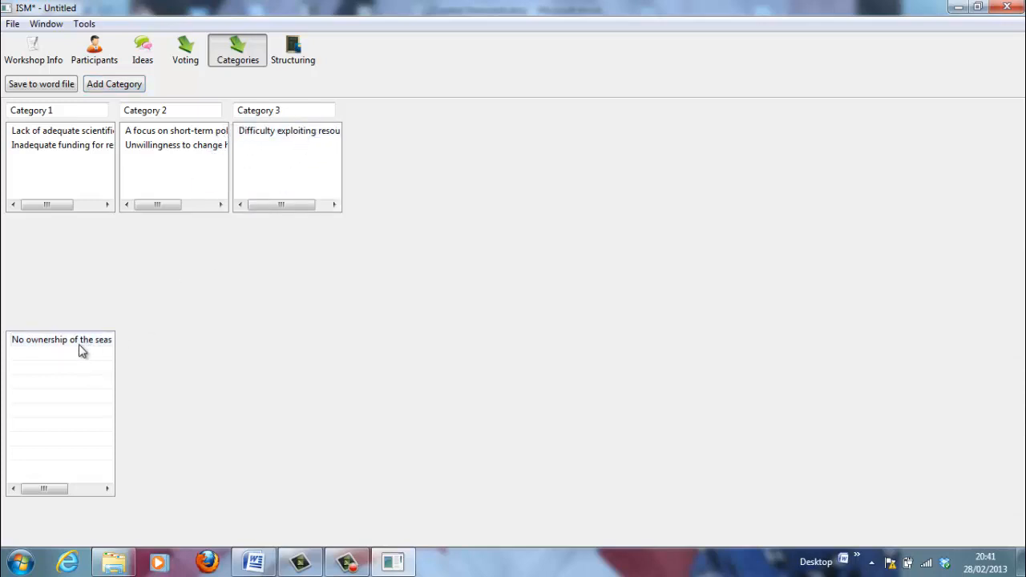
# Add Category 4 containing No ownership of the seas
pyautogui.click(117, 84)
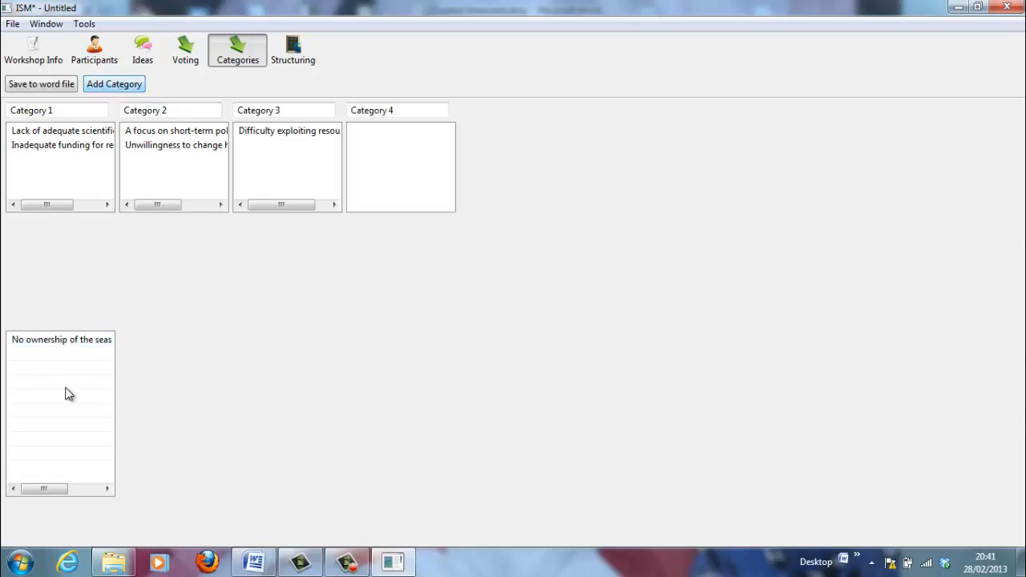
pyautogui.moveTo(59, 343); pyautogui.dragTo(394, 131)
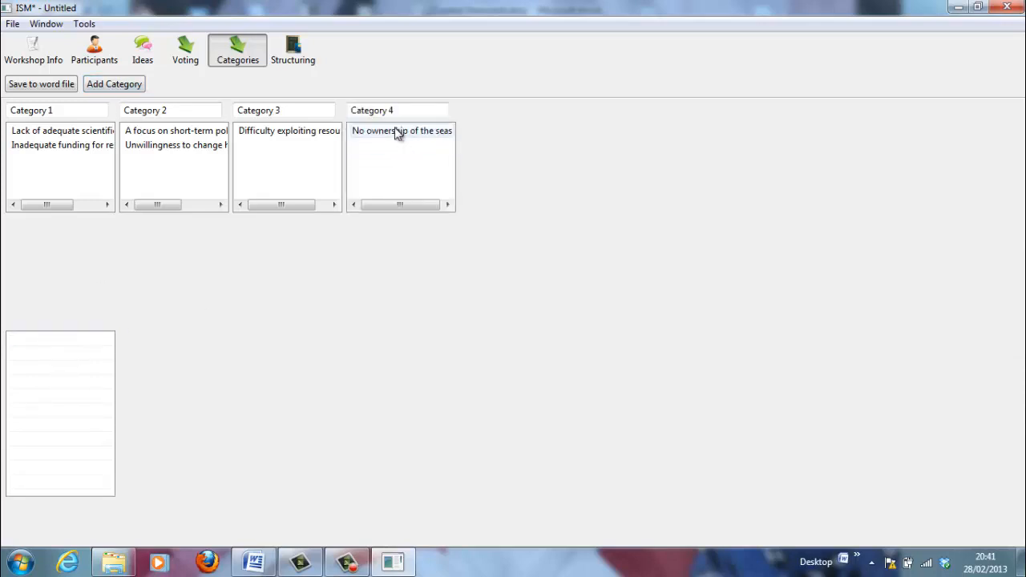
pyautogui.click(66, 112)
# Rename Category 1 to Scientific and Category 2 to Policy
pyautogui.press('BackSpace')
pyautogui.press('BackSpace')
pyautogui.press('BackSpace')
pyautogui.press('BackSpace')
pyautogui.press('BackSpace')
pyautogui.press('BackSpace')
pyautogui.press('BackSpace')
pyautogui.press('BackSpace')
pyautogui.press('BackSpace')
pyautogui.press('BackSpace')
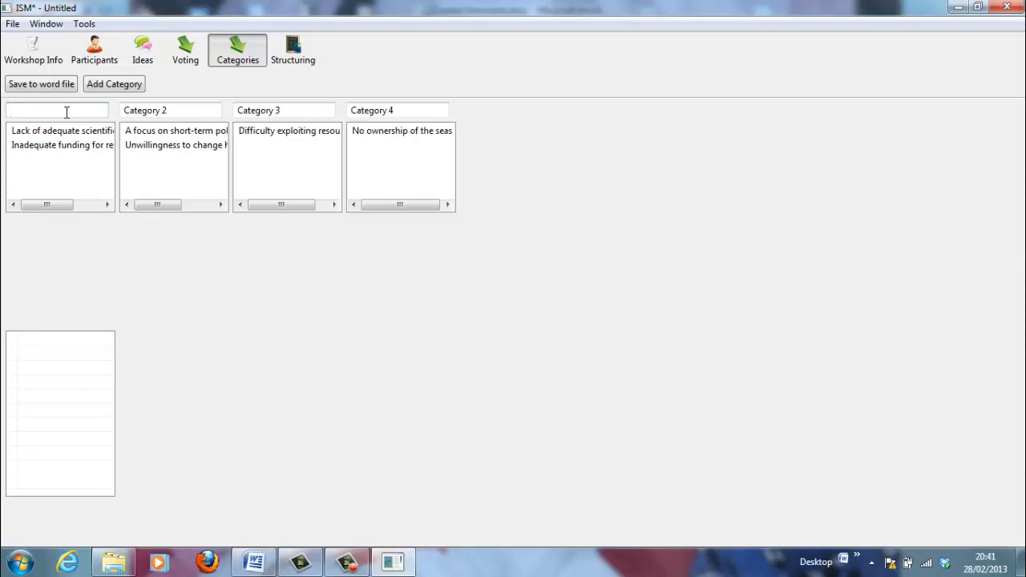
pyautogui.write('Scientific')
pyautogui.click(184, 108)
pyautogui.press('BackSpace')
# Rename Category 3 to Applied Research and Category 4 to Global policy
pyautogui.press('BackSpace')
pyautogui.press('BackSpace')
pyautogui.press('BackSpace')
pyautogui.press('BackSpace')
pyautogui.press('BackSpace')
pyautogui.press('BackSpace')
pyautogui.press('BackSpace')
pyautogui.press('BackSpace')
pyautogui.press('BackSpace')
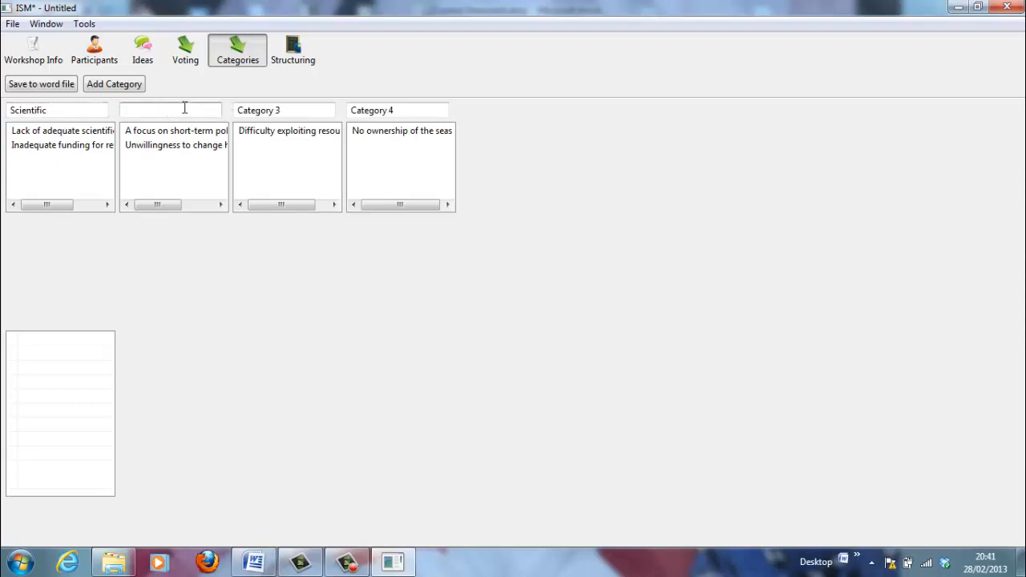
pyautogui.write('Policy')
pyautogui.click(297, 110)
pyautogui.press('BackSpace')
pyautogui.press('BackSpace')
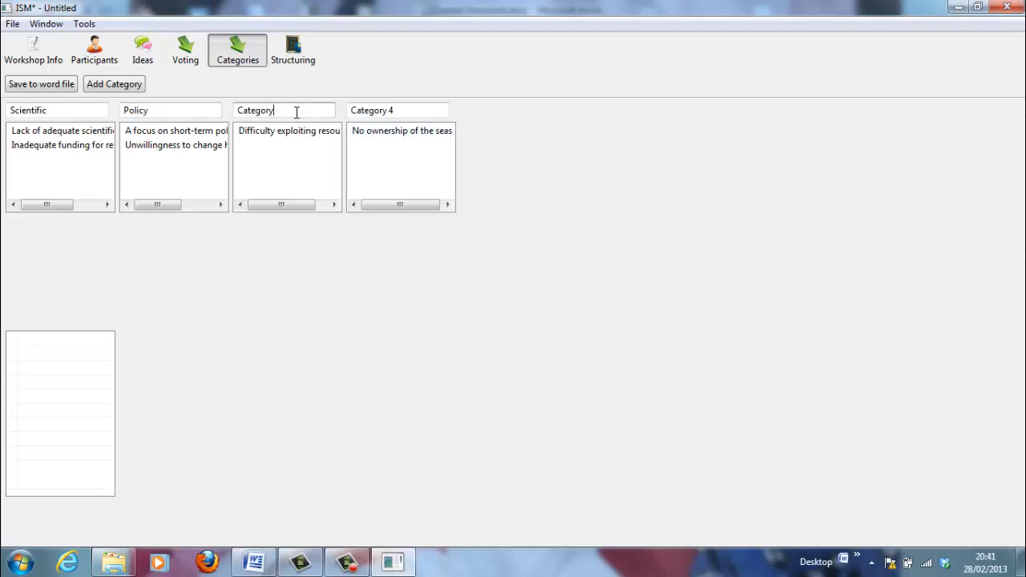
pyautogui.press('BackSpace')
pyautogui.press('BackSpace')
pyautogui.press('BackSpace')
pyautogui.press('BackSpace')
pyautogui.press('BackSpace')
pyautogui.press('BackSpace')
pyautogui.press('BackSpace')
pyautogui.press('BackSpace')
pyautogui.write('Applied Research')
pyautogui.click(410, 113)
pyautogui.press('BackSpace')
pyautogui.press('BackSpace')
pyautogui.press('BackSpace')
pyautogui.press('BackSpace')
pyautogui.press('BackSpace')
pyautogui.press('BackSpace')
pyautogui.press('BackSpace')
pyautogui.press('BackSpace')
pyautogui.press('BackSpace')
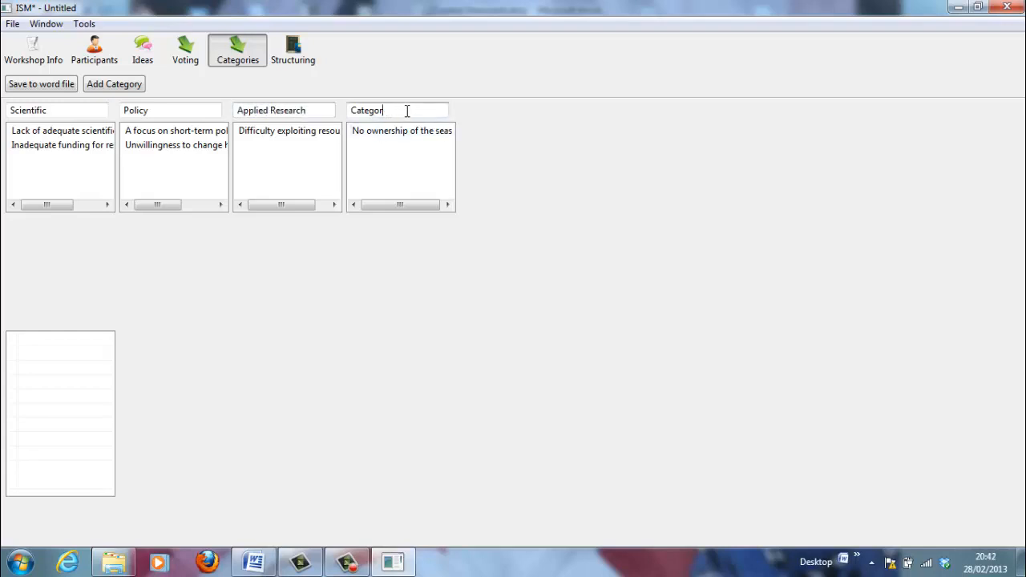
pyautogui.press('BackSpace')
pyautogui.write('Global policy')
# On the Structuring page, load My Structuring Set and choose the Aggravates relationship
pyautogui.click(293, 50)
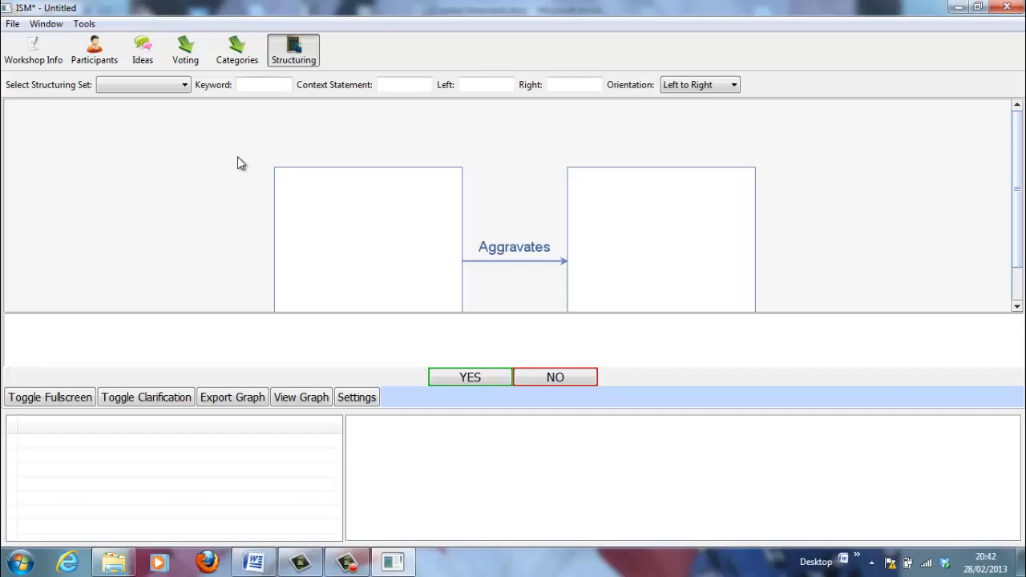
pyautogui.click(184, 85)
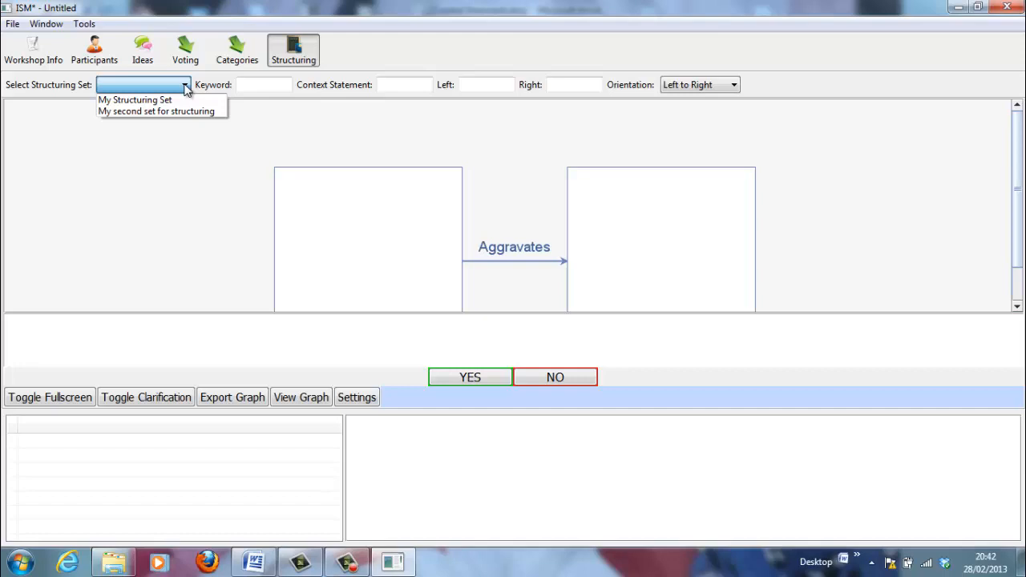
pyautogui.click(152, 100)
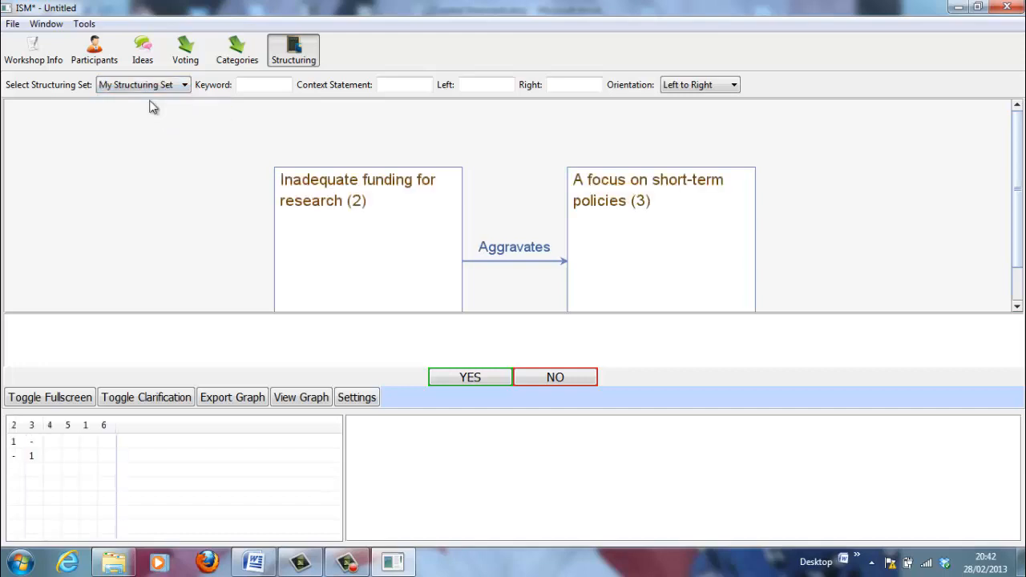
pyautogui.click(522, 250)
# Enter the keyword 'Significantly' so the relationship reads 'Significantly Aggravates'
pyautogui.click(256, 84)
pyautogui.write('S')
pyautogui.write('ignificanlt')
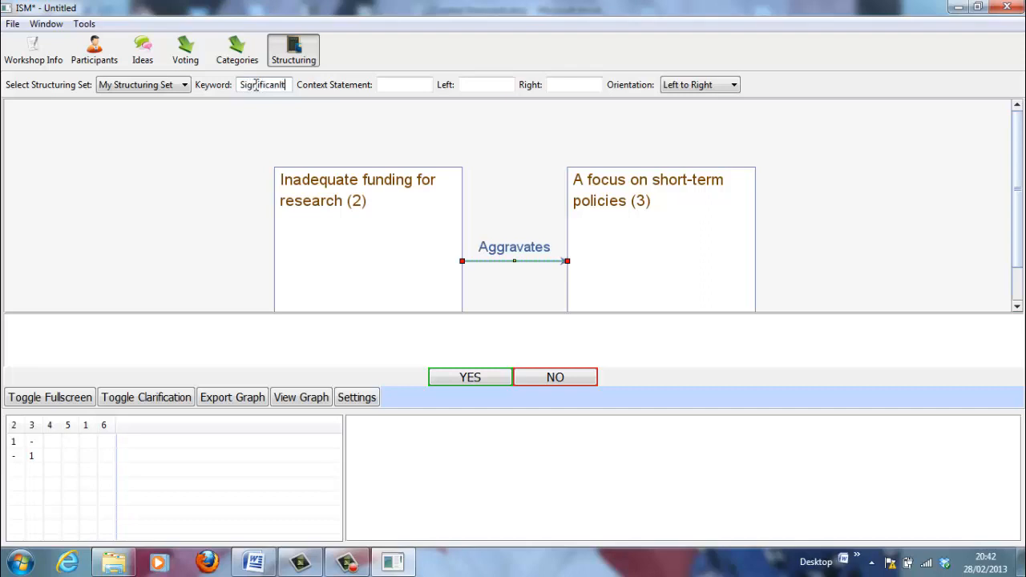
pyautogui.write('y')
pyautogui.press('BackSpace')
pyautogui.press('BackSpace')
pyautogui.press('BackSpace')
pyautogui.write('ty Aggravates')
pyautogui.press('Return')
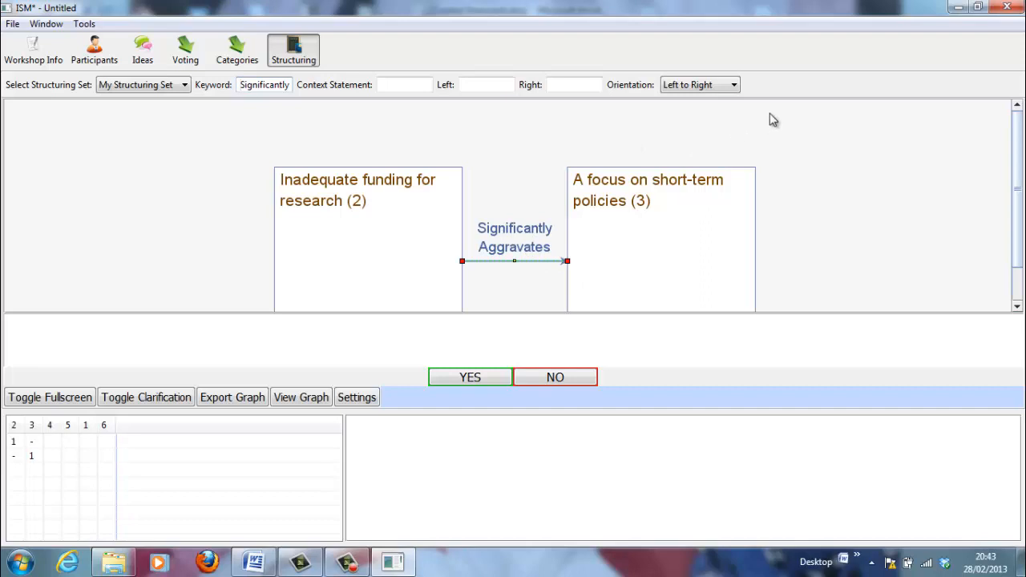
pyautogui.click(734, 85)
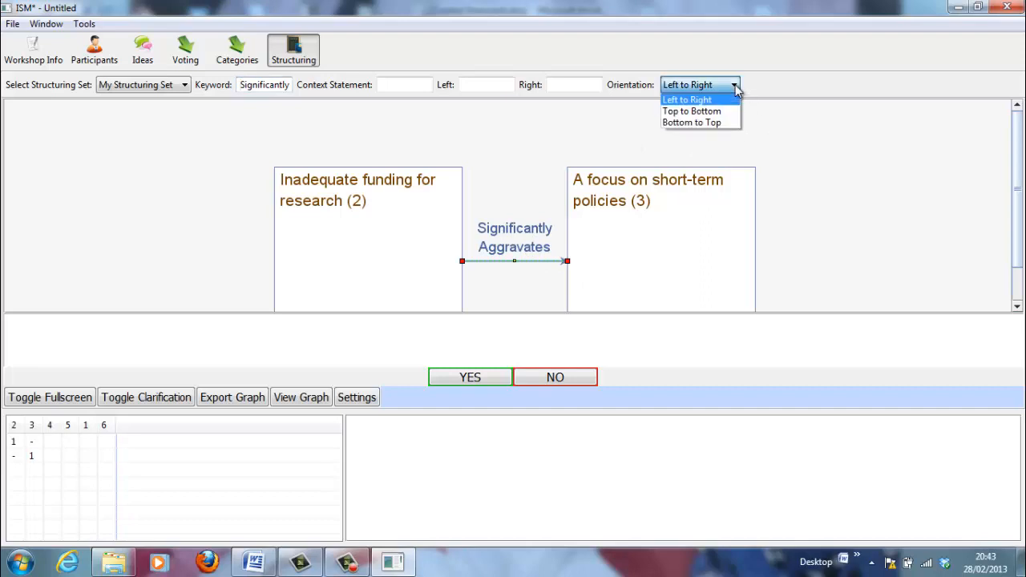
pyautogui.click(707, 110)
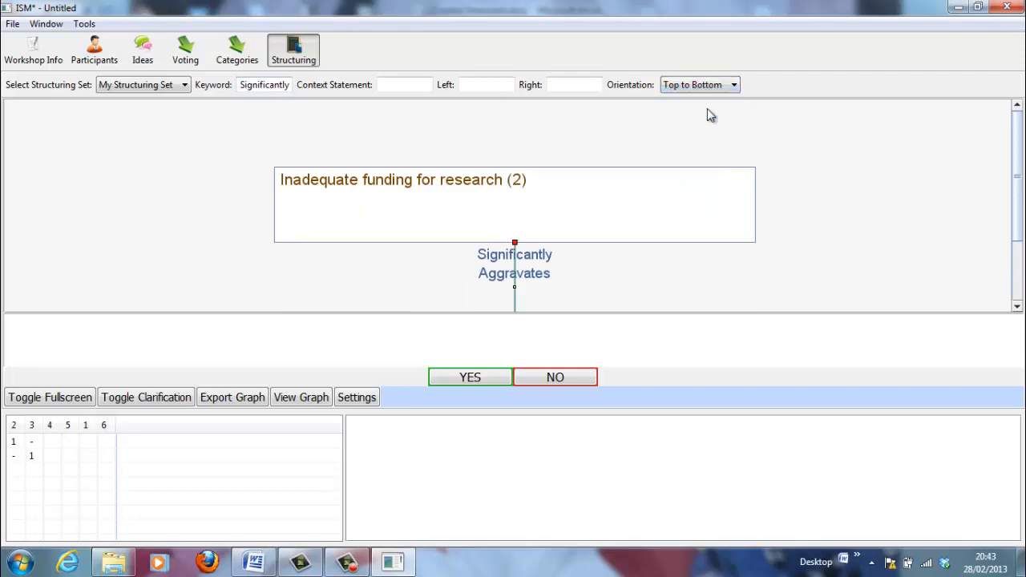
pyautogui.click(736, 87)
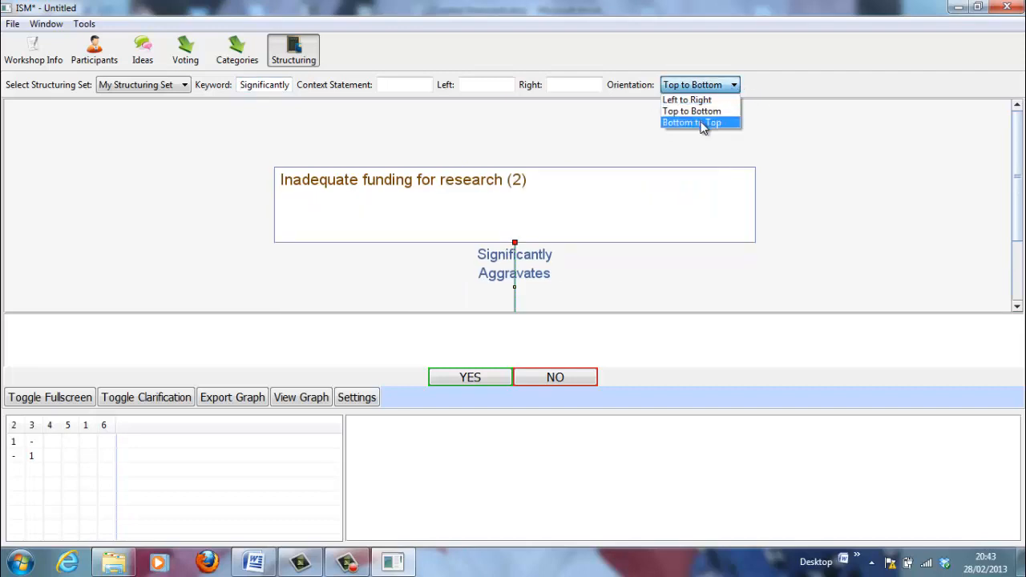
pyautogui.click(703, 124)
pyautogui.click(736, 86)
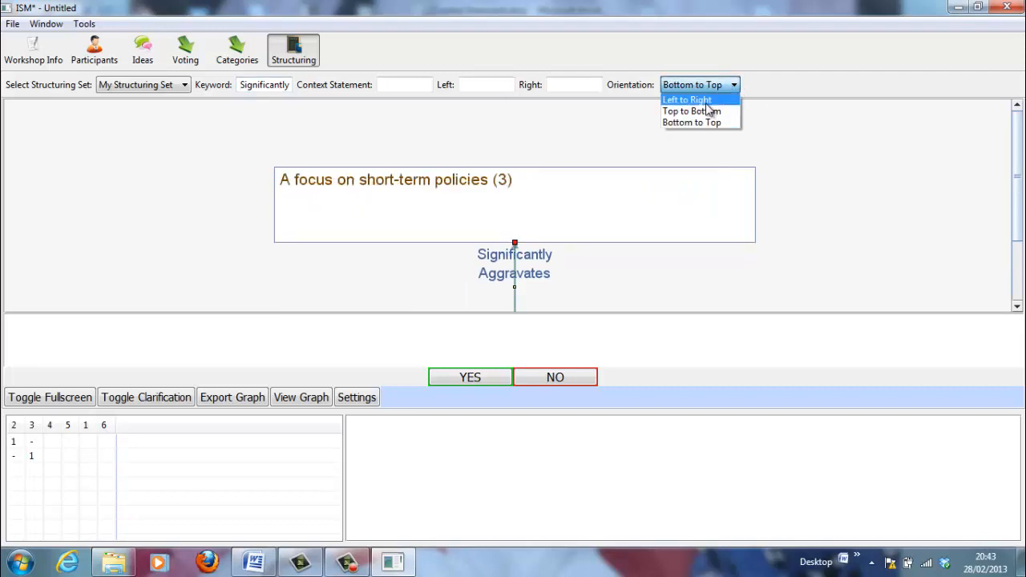
pyautogui.click(704, 98)
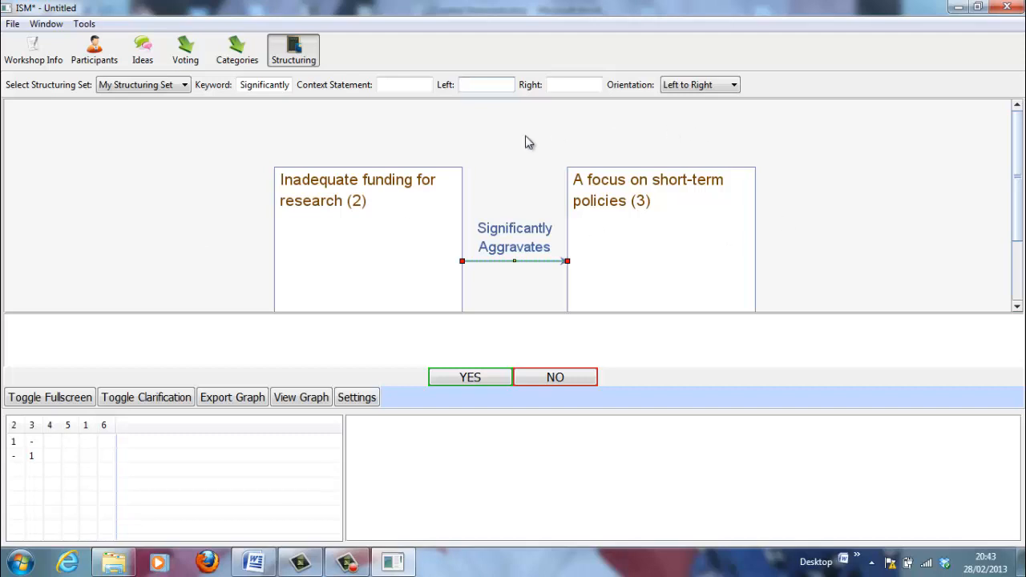
# Put 'Does' before the two ideas and '?' after them in the relationship question
pyautogui.write('Does')
pyautogui.moveTo(607, 128); pyautogui.dragTo(566, 83)
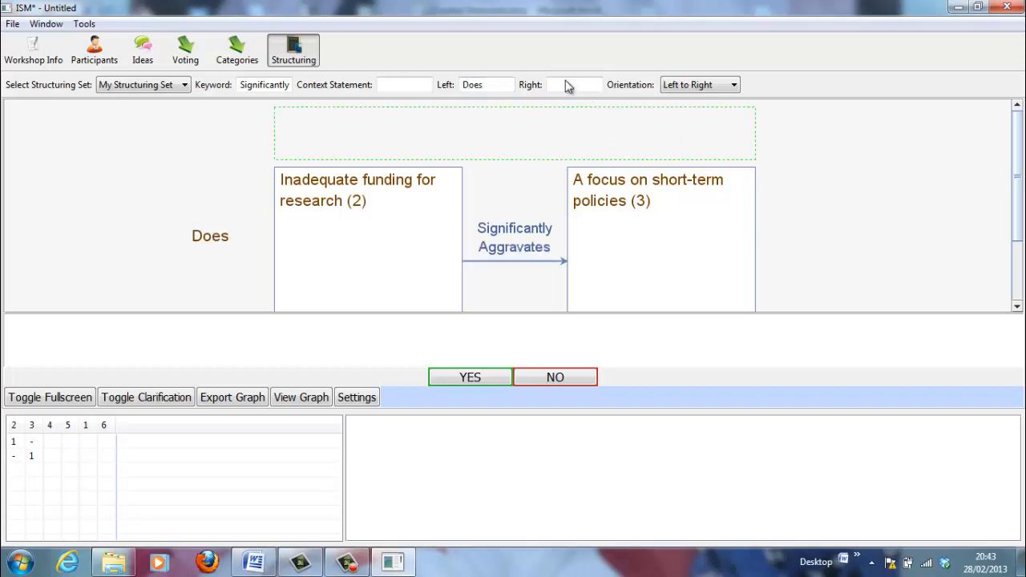
pyautogui.click(565, 80)
pyautogui.write('?')
# Preview the question graph full screen, return to the normal view, and select the Context Statement field
pyautogui.click(53, 399)
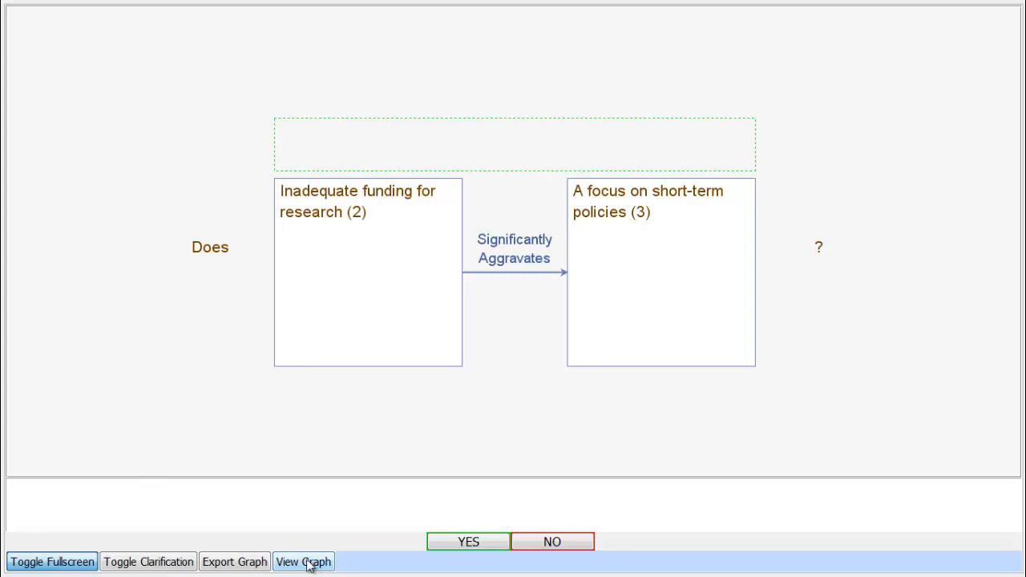
pyautogui.click(53, 563)
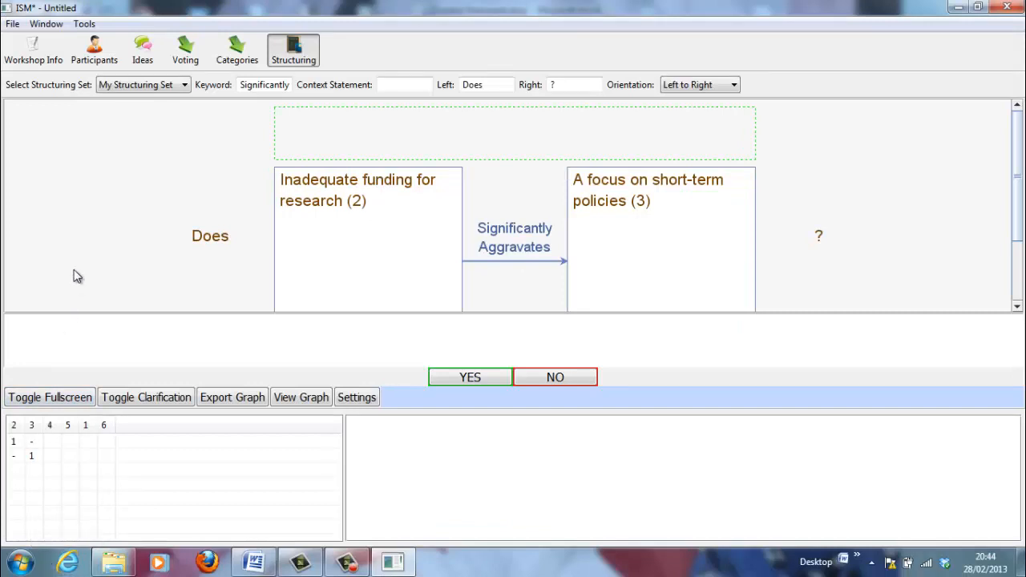
pyautogui.click(393, 84)
# Enter the context 'In the context of barriers to a sustainable marine ecosystem', fixing the typos
pyautogui.write('In the context of')
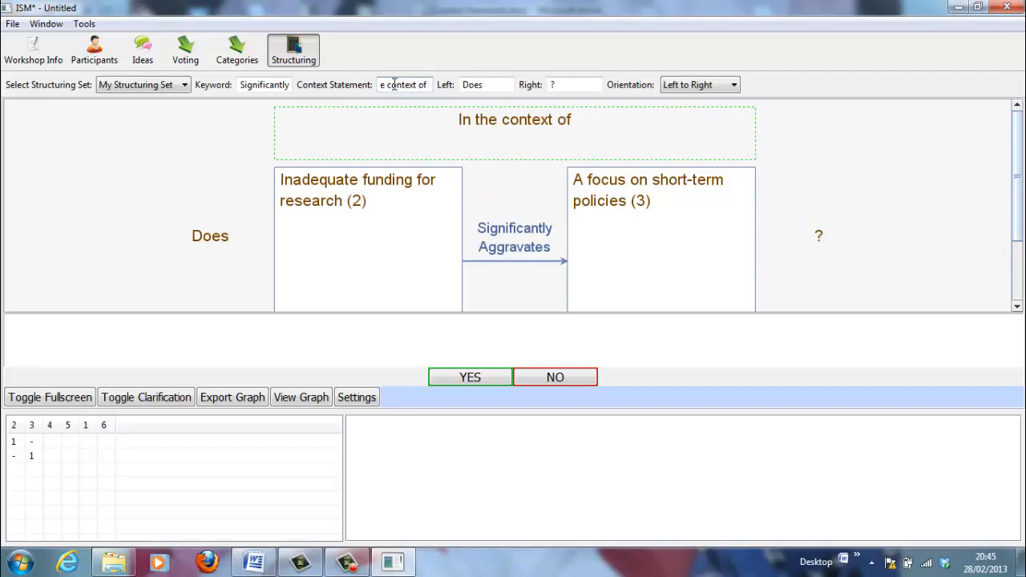
pyautogui.write(' achieve')
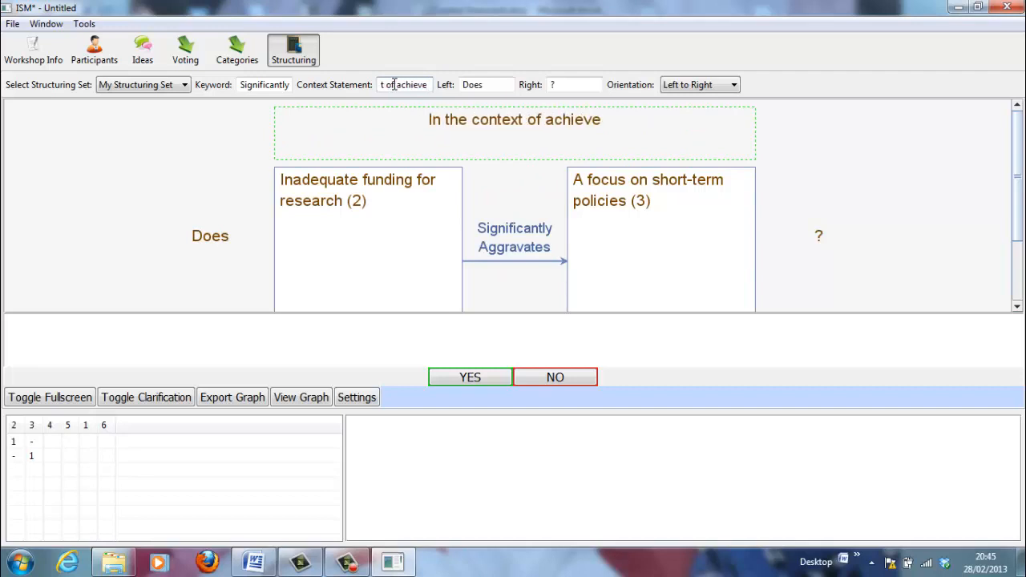
pyautogui.press('BackSpace')
pyautogui.press('BackSpace')
pyautogui.press('BackSpace')
pyautogui.press('BackSpace')
pyautogui.press('BackSpace')
pyautogui.press('BackSpace')
pyautogui.press('BackSpace')
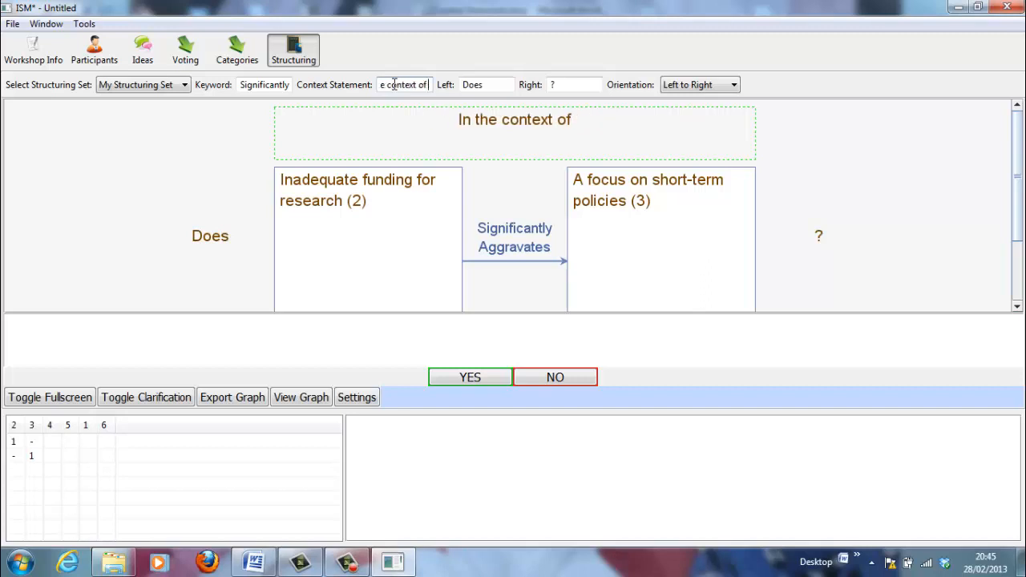
pyautogui.write('acheiv')
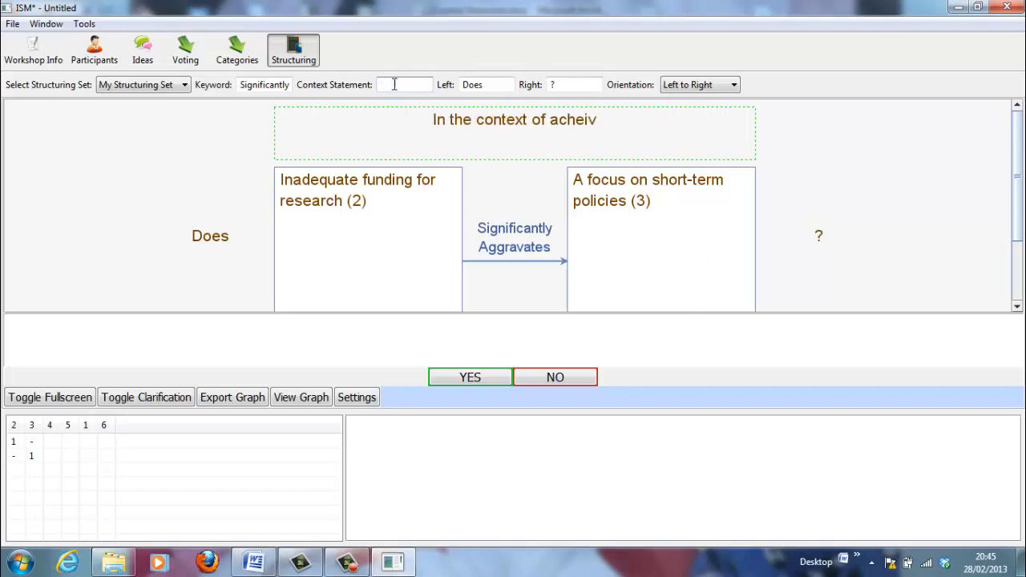
pyautogui.write('ing a sustainable')
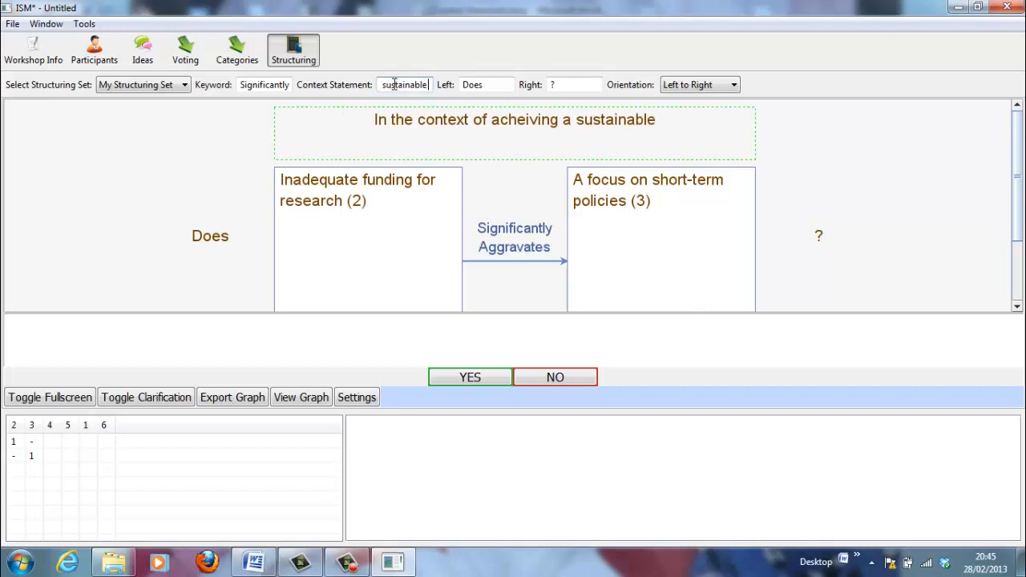
pyautogui.write(' mar')
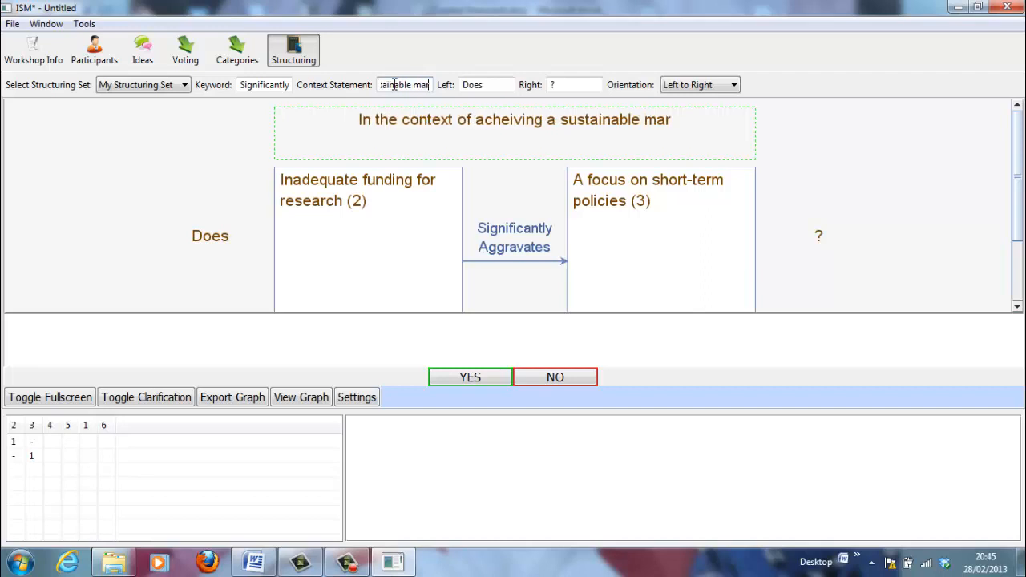
pyautogui.write('ine eco')
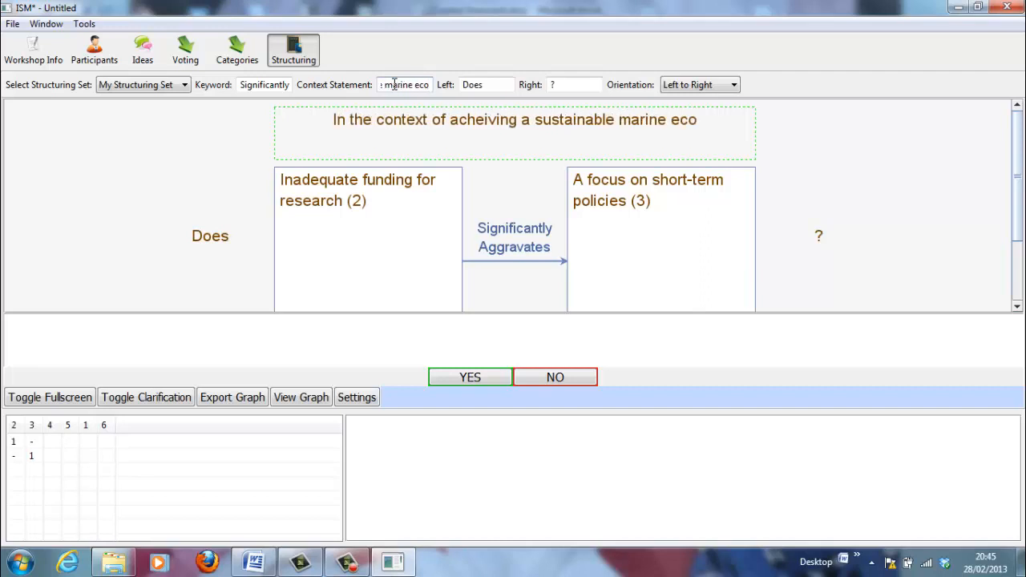
pyautogui.write('systems')
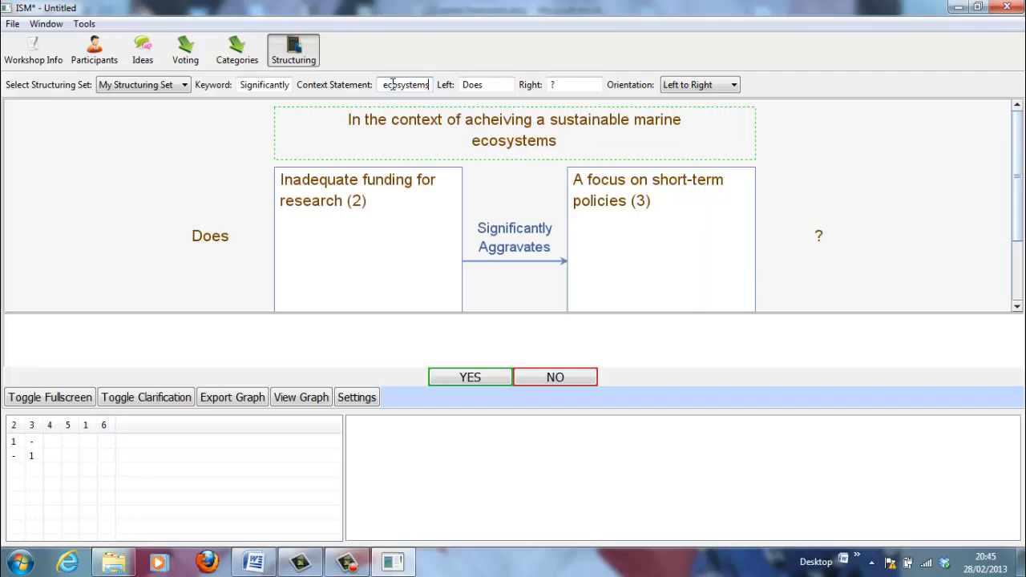
pyautogui.press('Left')
pyautogui.press('Left')
pyautogui.press('Left')
pyautogui.press('Left')
pyautogui.press('Left')
pyautogui.press('Left')
pyautogui.press('Left')
pyautogui.press('Left')
pyautogui.press('Left')
pyautogui.press('Left')
pyautogui.press('Left')
pyautogui.press('Left')
pyautogui.press('Left')
pyautogui.press('Left')
pyautogui.press('Left')
pyautogui.press('Left')
pyautogui.press('Left')
pyautogui.press('Left')
pyautogui.press('Left')
pyautogui.press('Left')
pyautogui.press('BackSpace')
pyautogui.press('BackSpace')
pyautogui.press('BackSpace')
pyautogui.press('BackSpace')
pyautogui.press('BackSpace')
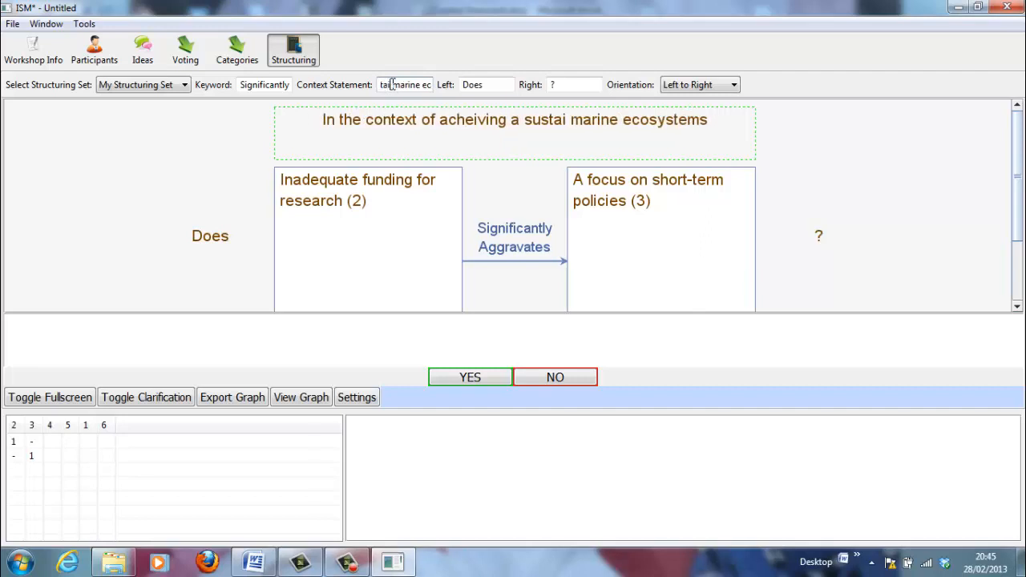
pyautogui.press('BackSpace')
pyautogui.press('BackSpace')
pyautogui.press('BackSpace')
pyautogui.press('BackSpace')
pyautogui.press('BackSpace')
pyautogui.press('BackSpace')
pyautogui.press('BackSpace')
pyautogui.press('BackSpace')
pyautogui.press('BackSpace')
pyautogui.press('BackSpace')
pyautogui.press('BackSpace')
pyautogui.press('BackSpace')
pyautogui.press('BackSpace')
pyautogui.press('BackSpace')
pyautogui.press('BackSpace')
pyautogui.press('BackSpace')
pyautogui.press('BackSpace')
pyautogui.press('BackSpace')
pyautogui.press('BackSpace')
pyautogui.press('BackSpace')
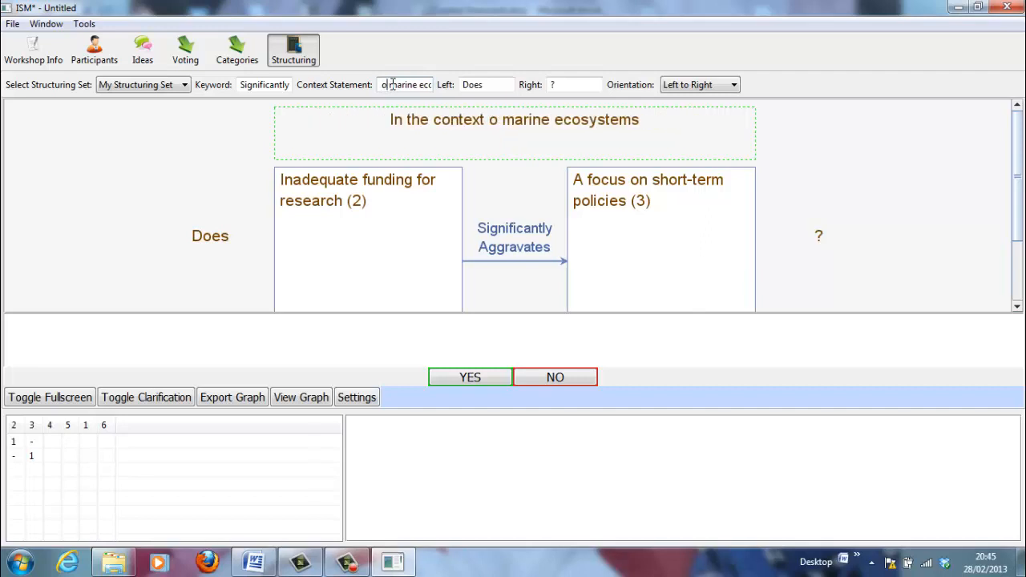
pyautogui.write('f barriers to ')
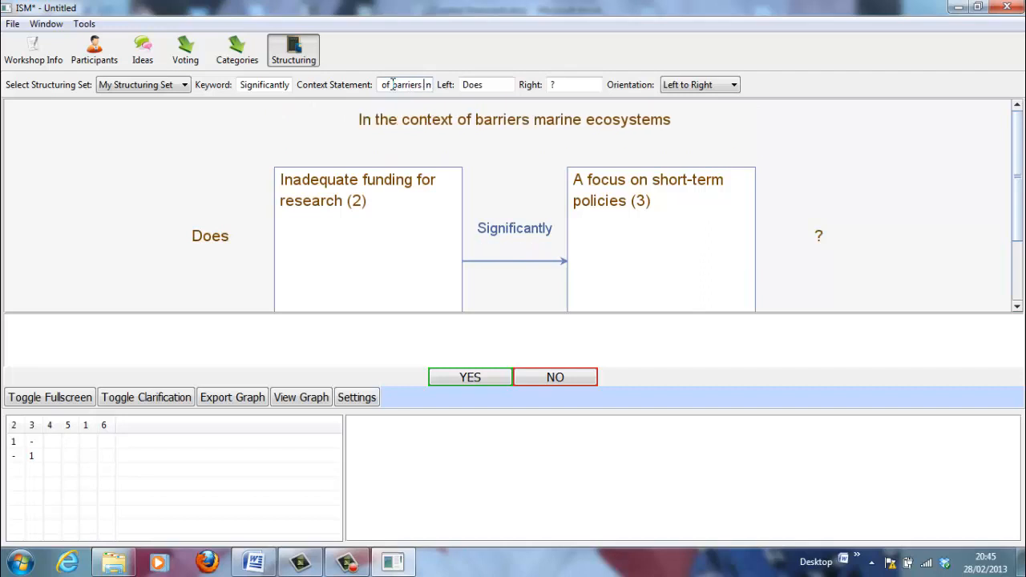
pyautogui.write('a sustainable')
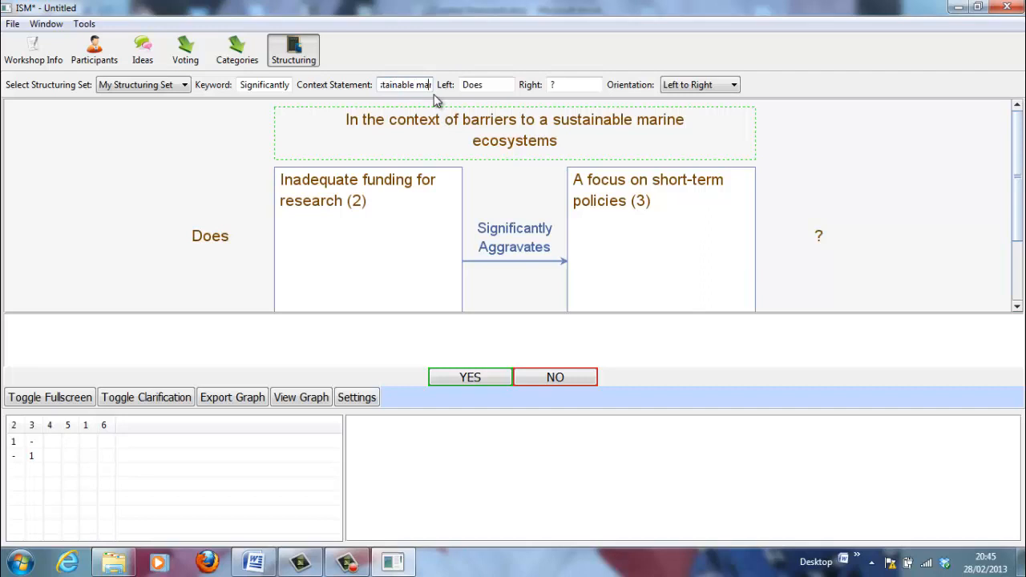
pyautogui.press('Right')
pyautogui.press('Right')
pyautogui.press('Right')
pyautogui.press('Right')
pyautogui.press('Right')
pyautogui.press('Right')
pyautogui.press('Right')
pyautogui.press('Right')
pyautogui.press('Right')
pyautogui.press('Right')
pyautogui.press('Right')
pyautogui.press('Right')
pyautogui.press('Right')
pyautogui.press('Right')
pyautogui.press('BackSpace')
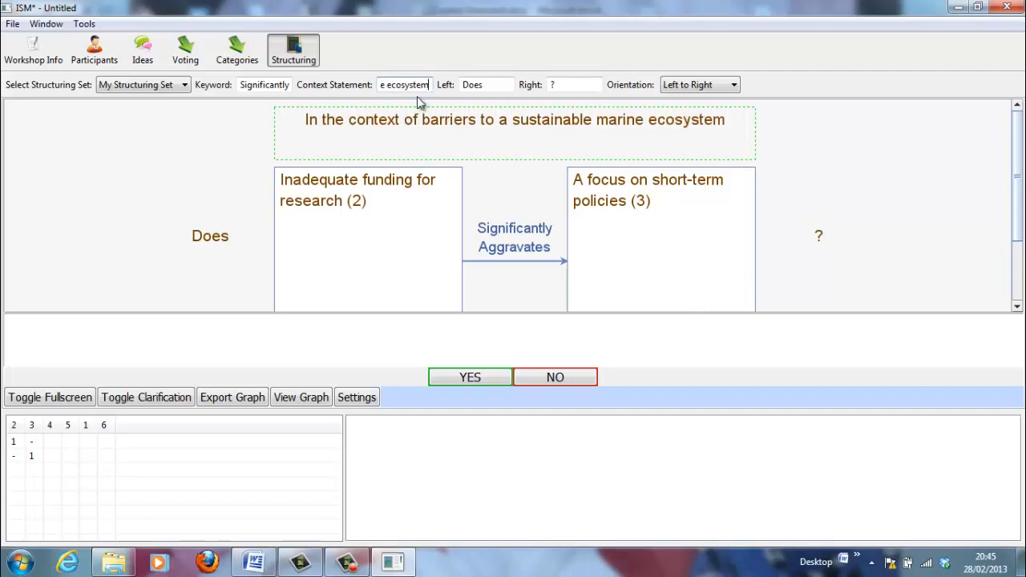
pyautogui.click(148, 172)
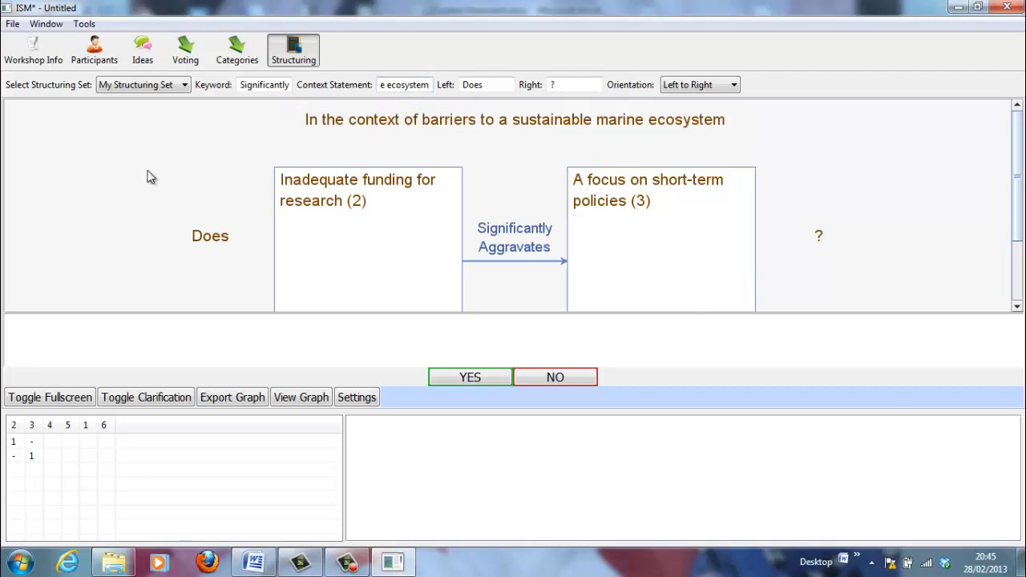